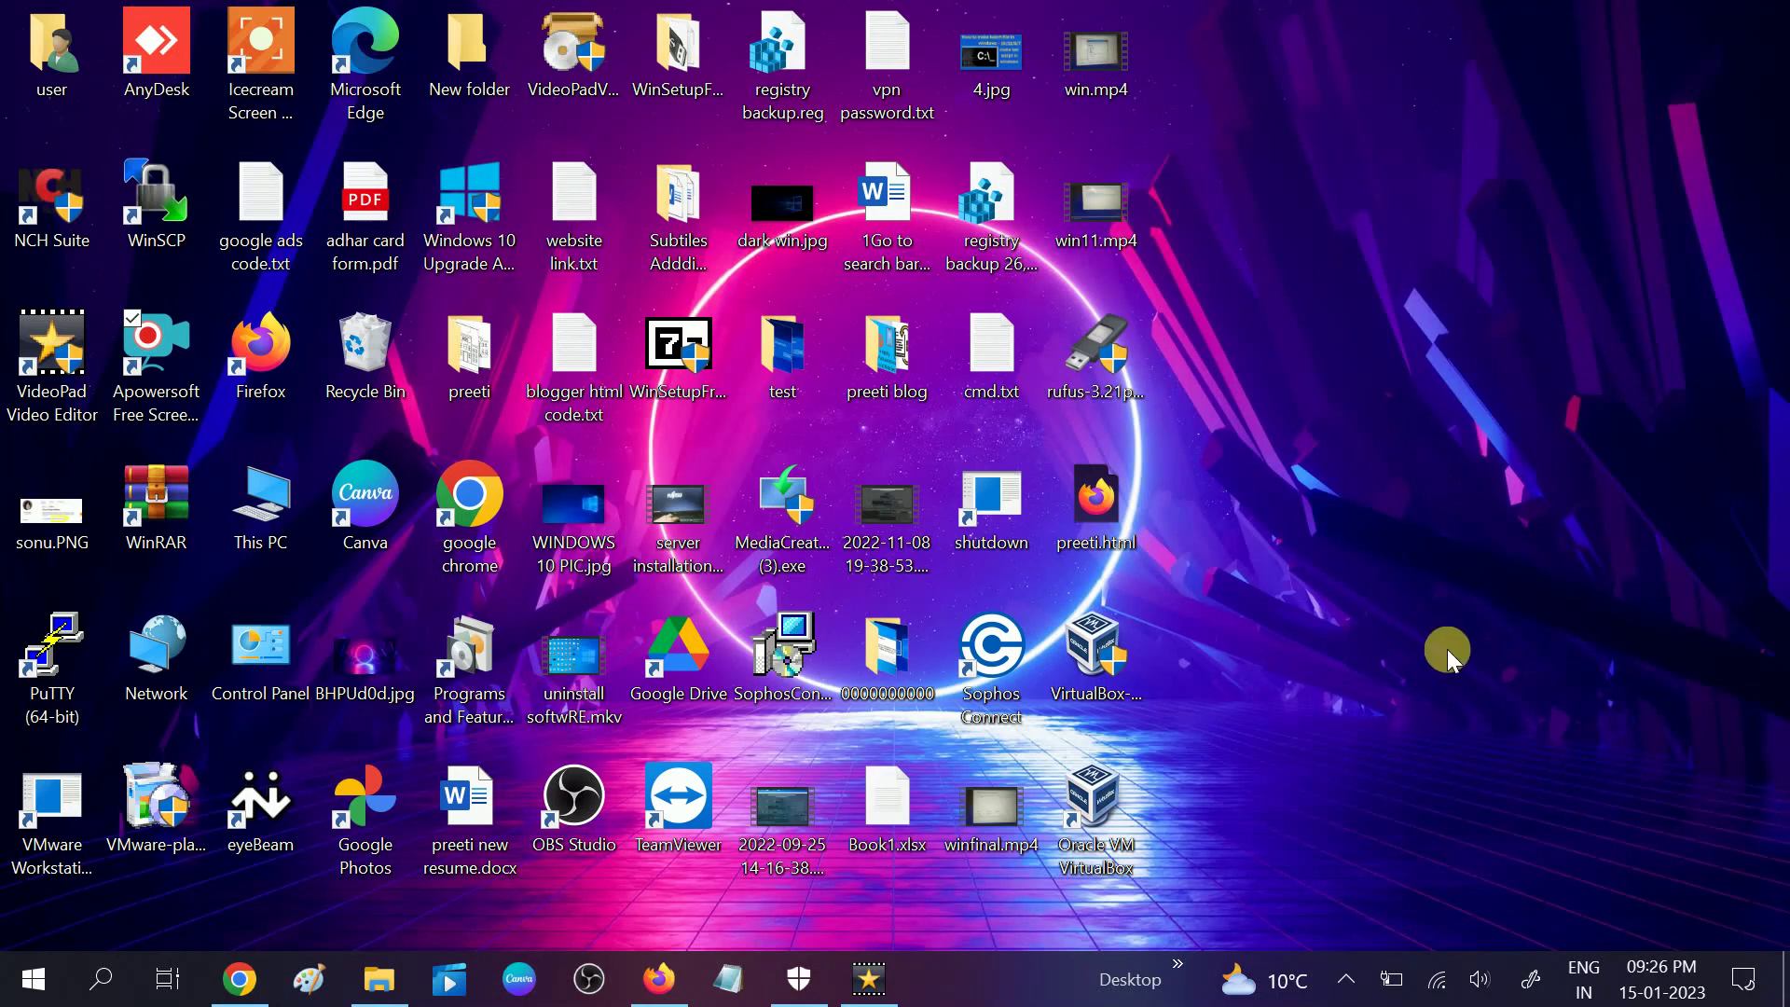
# Open the Sound dialog from the tray speaker icon, centre it, and view the Recording tab.
pyautogui.rightClick(1483, 983)
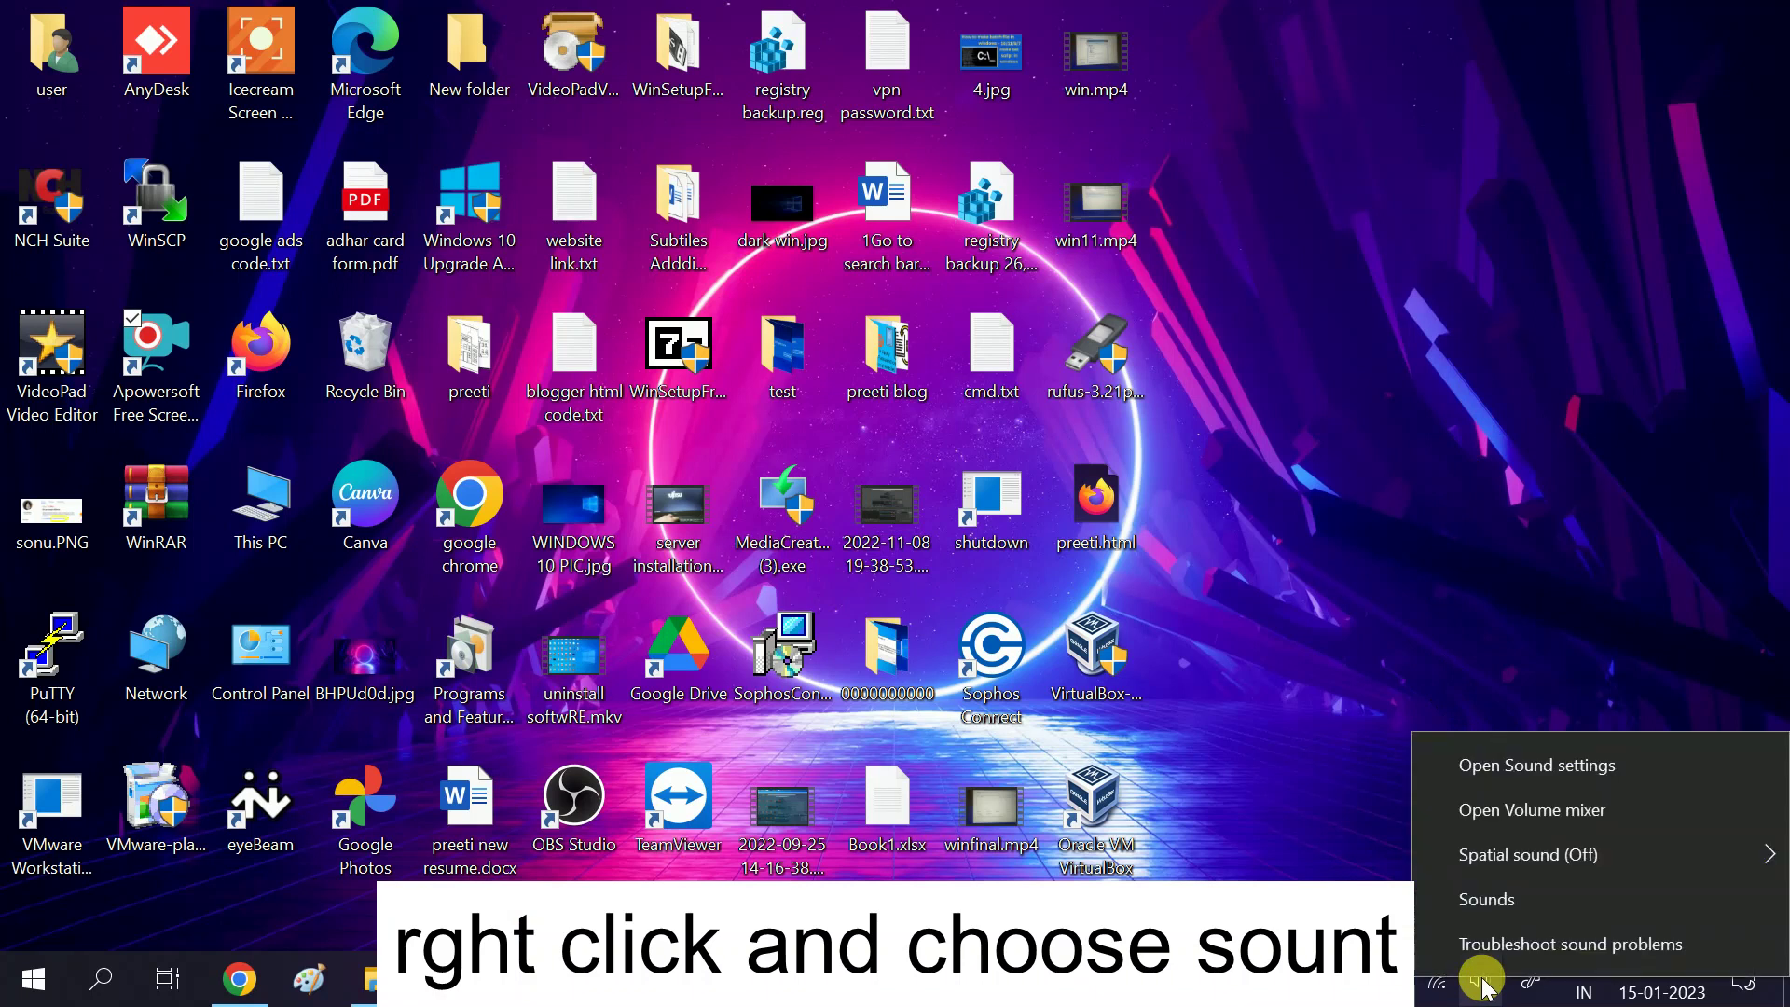
pyautogui.click(1484, 900)
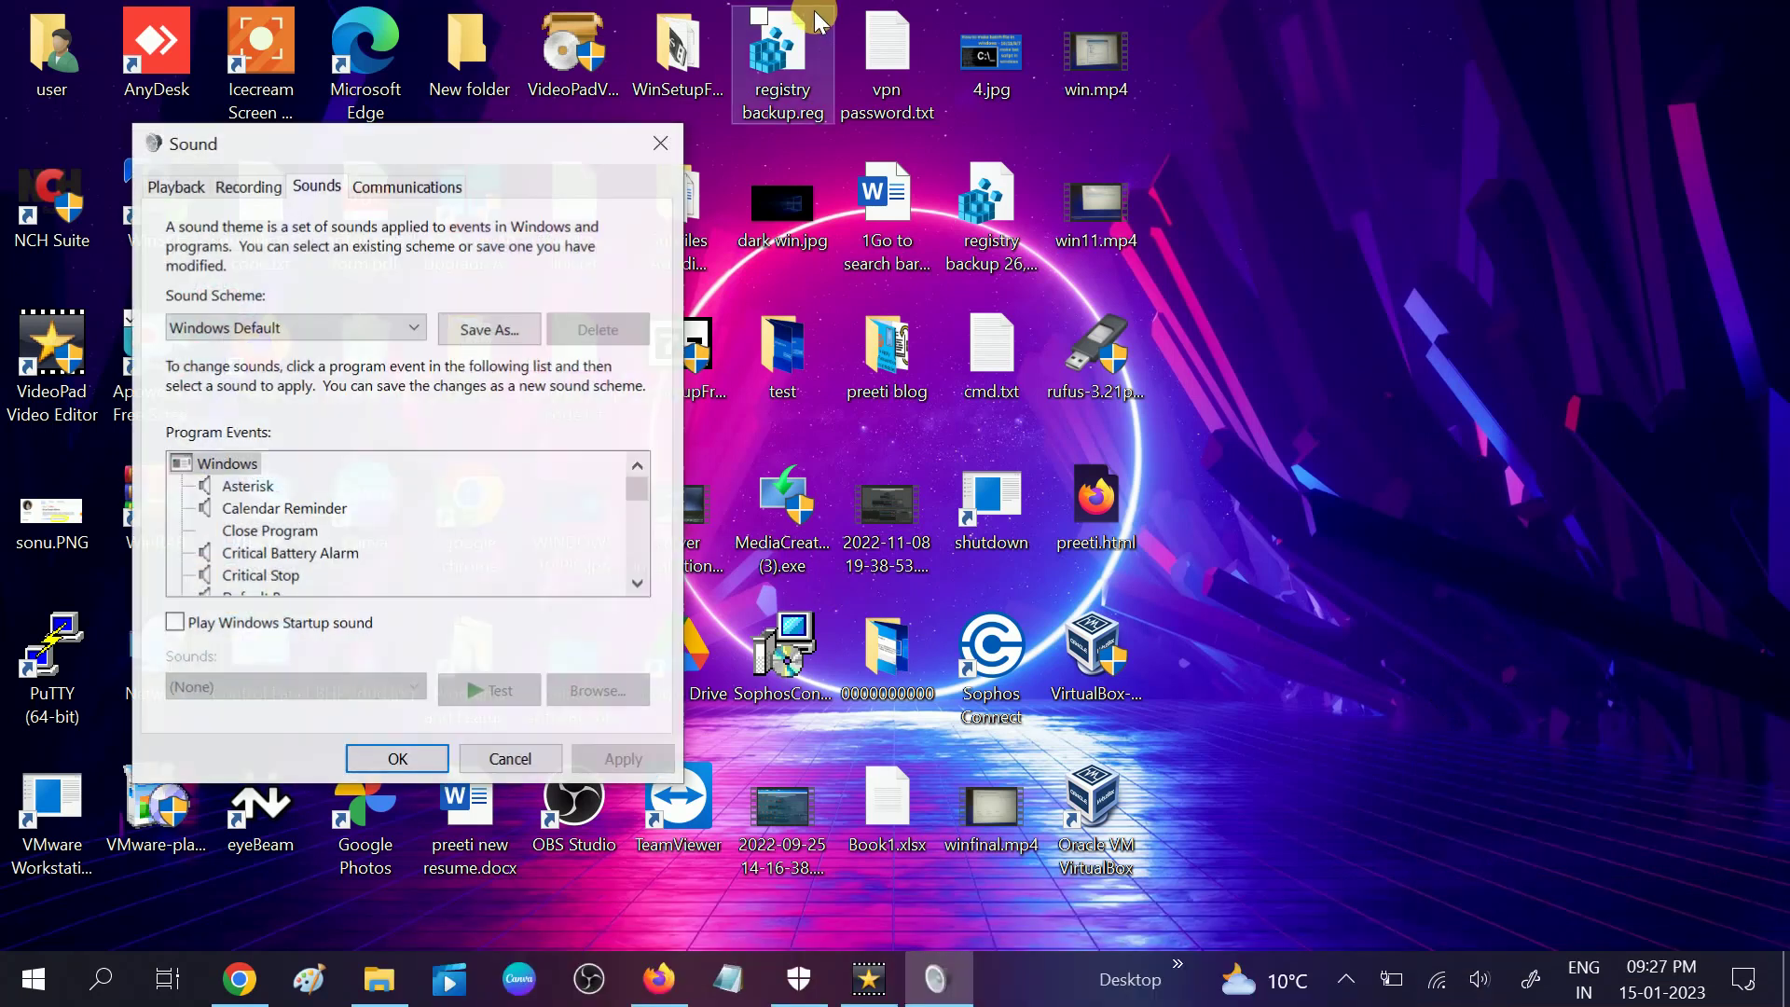
pyautogui.moveTo(503, 137); pyautogui.dragTo(926, 143)
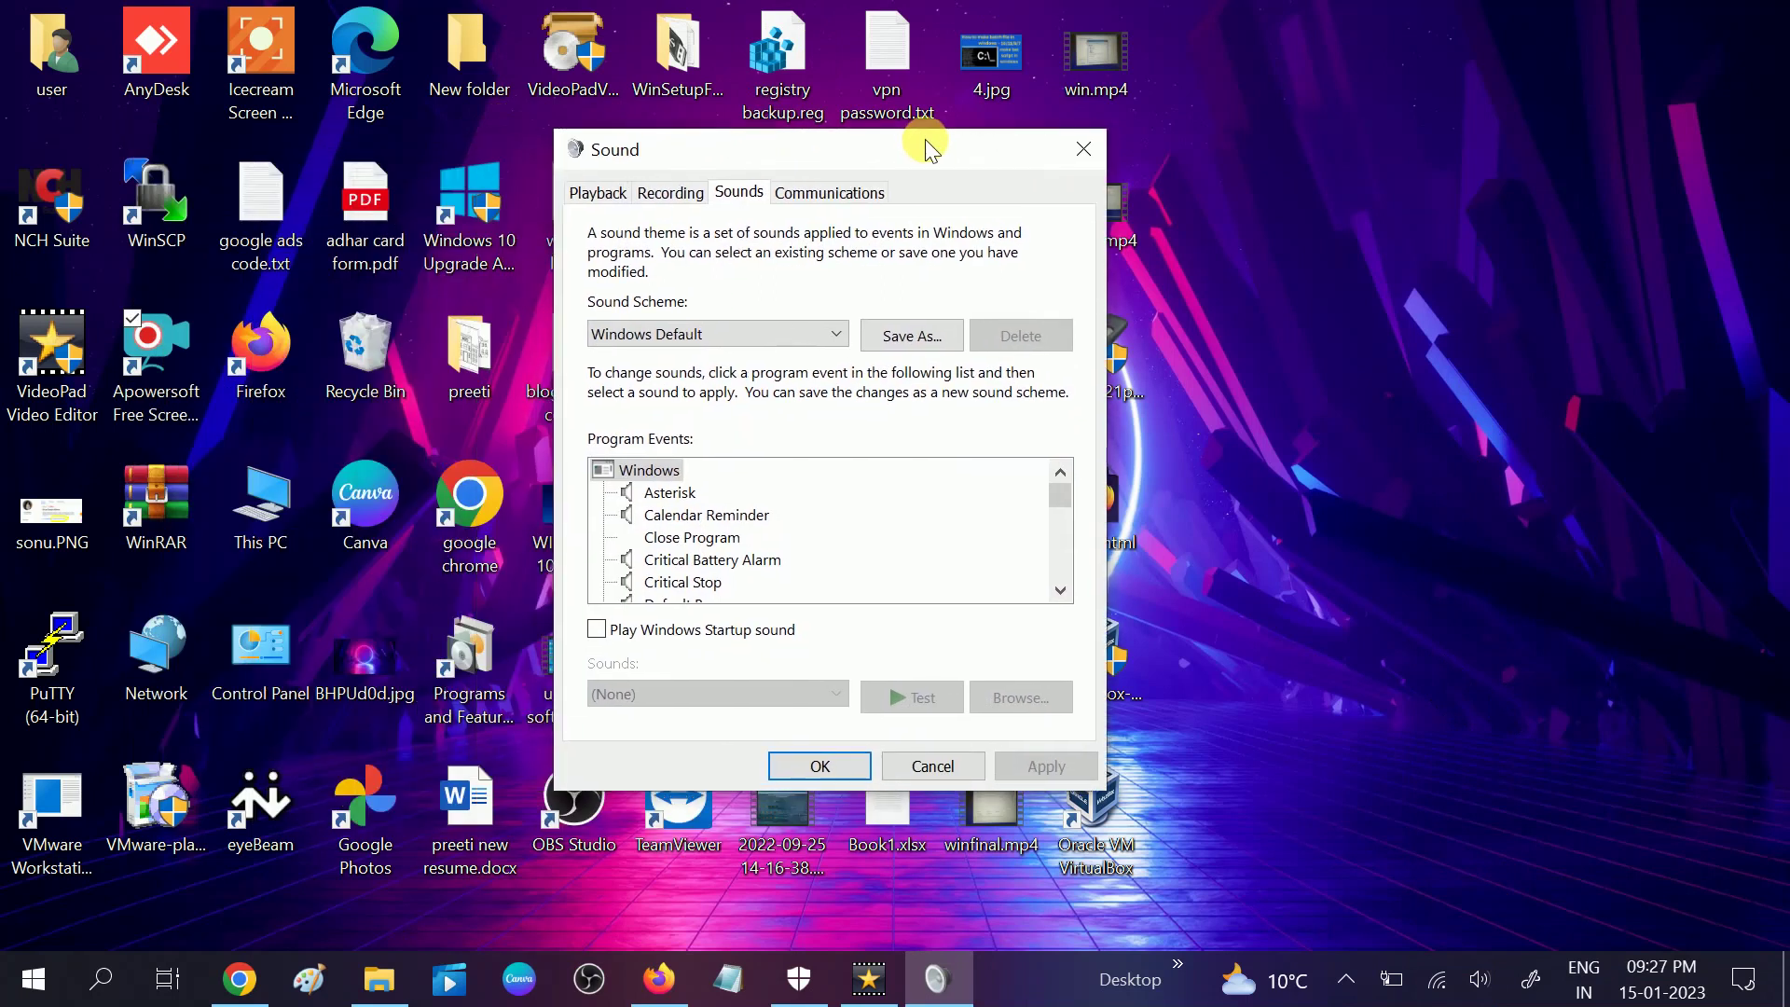
pyautogui.click(664, 196)
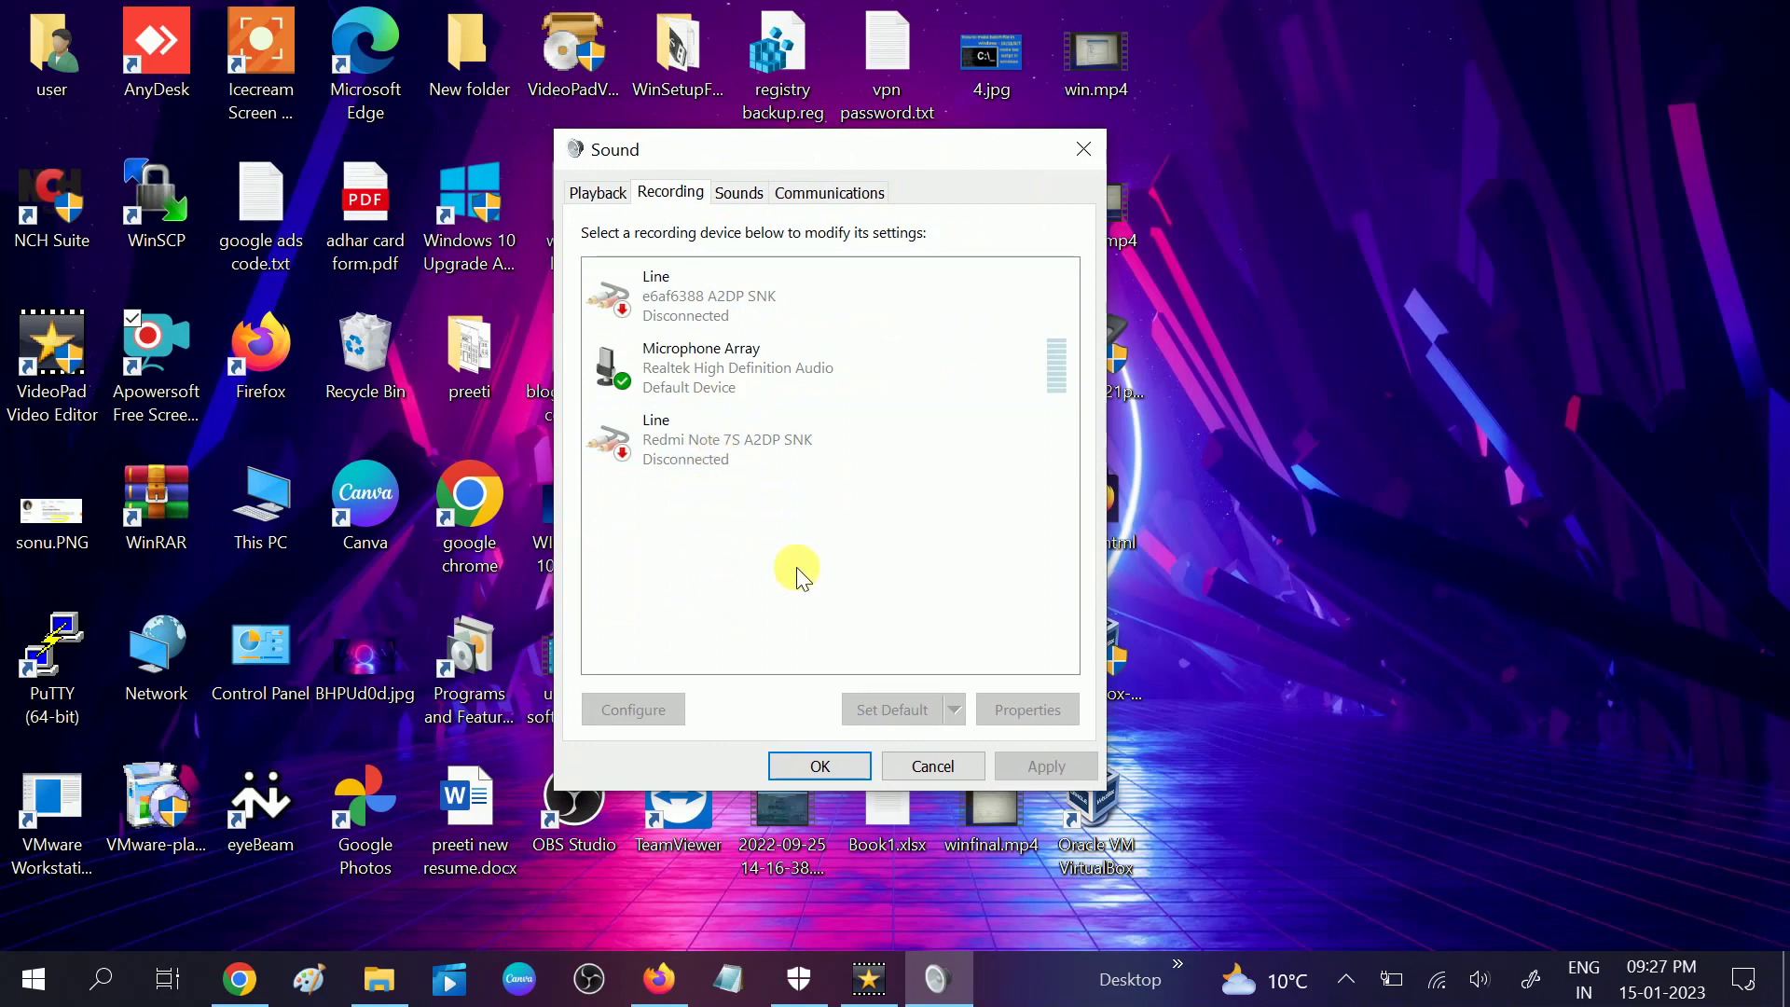
pyautogui.rightClick(815, 545)
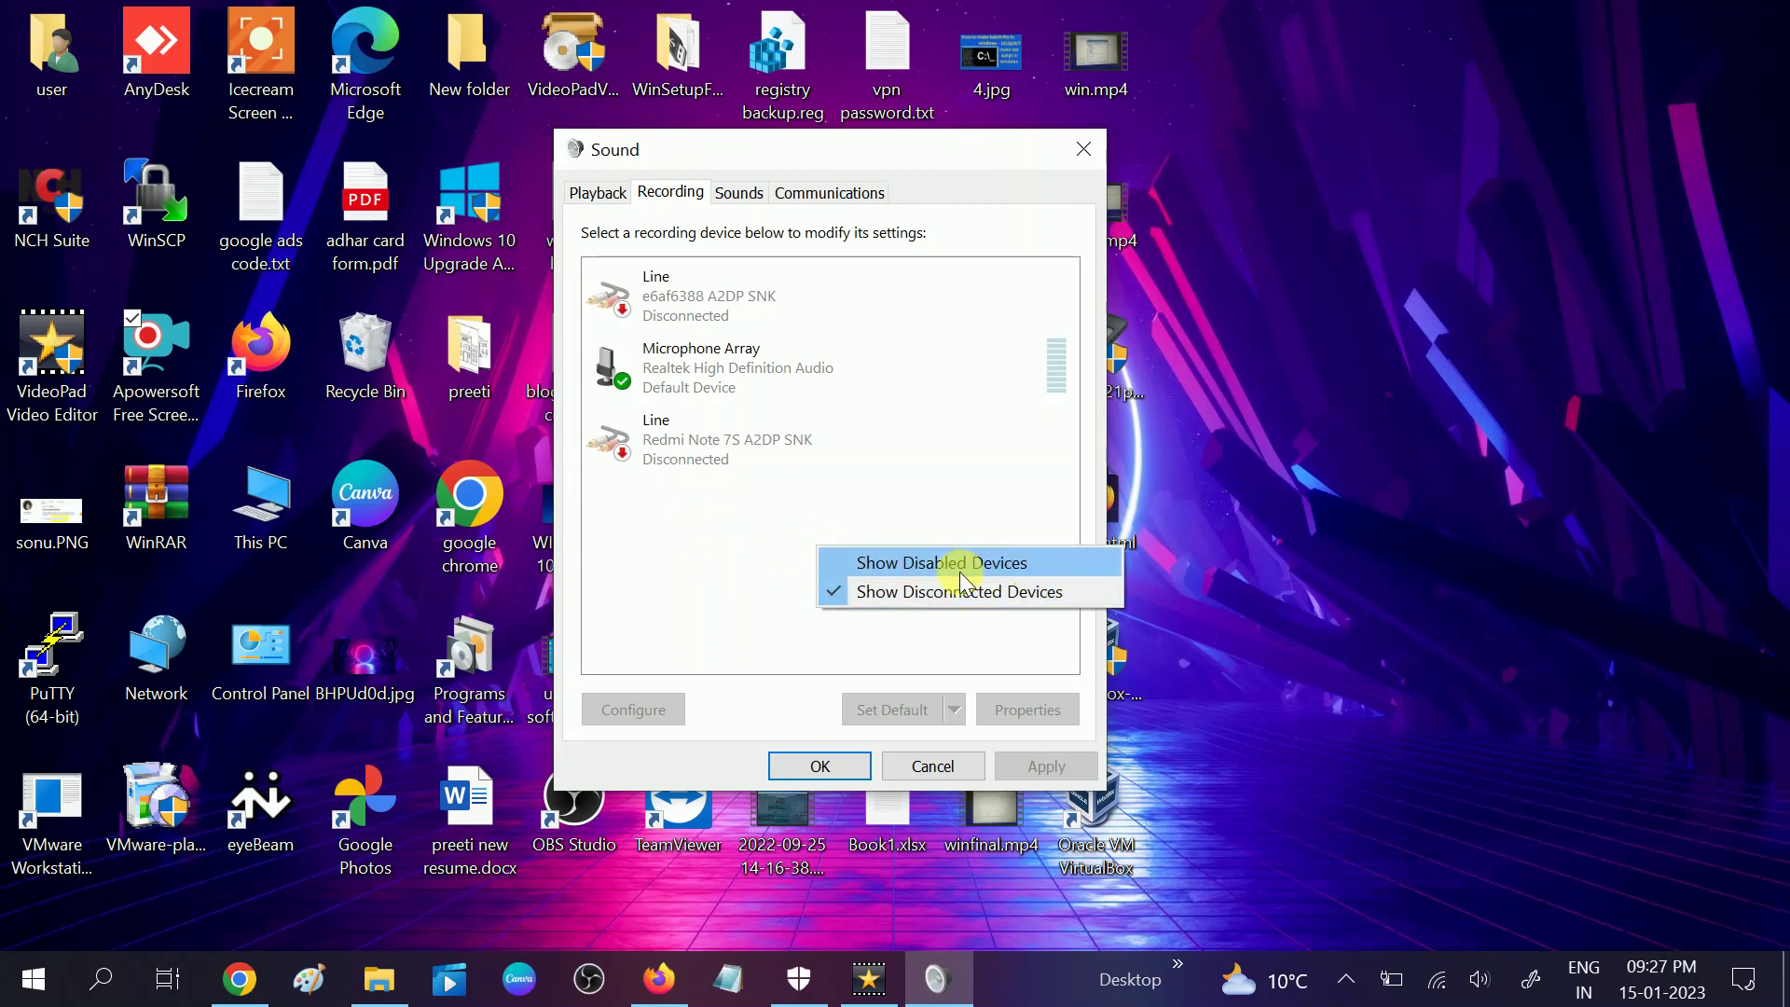
# Show disabled devices and enable Stereo Mix (Realtek High Definition Audio) for recording.
pyautogui.click(923, 564)
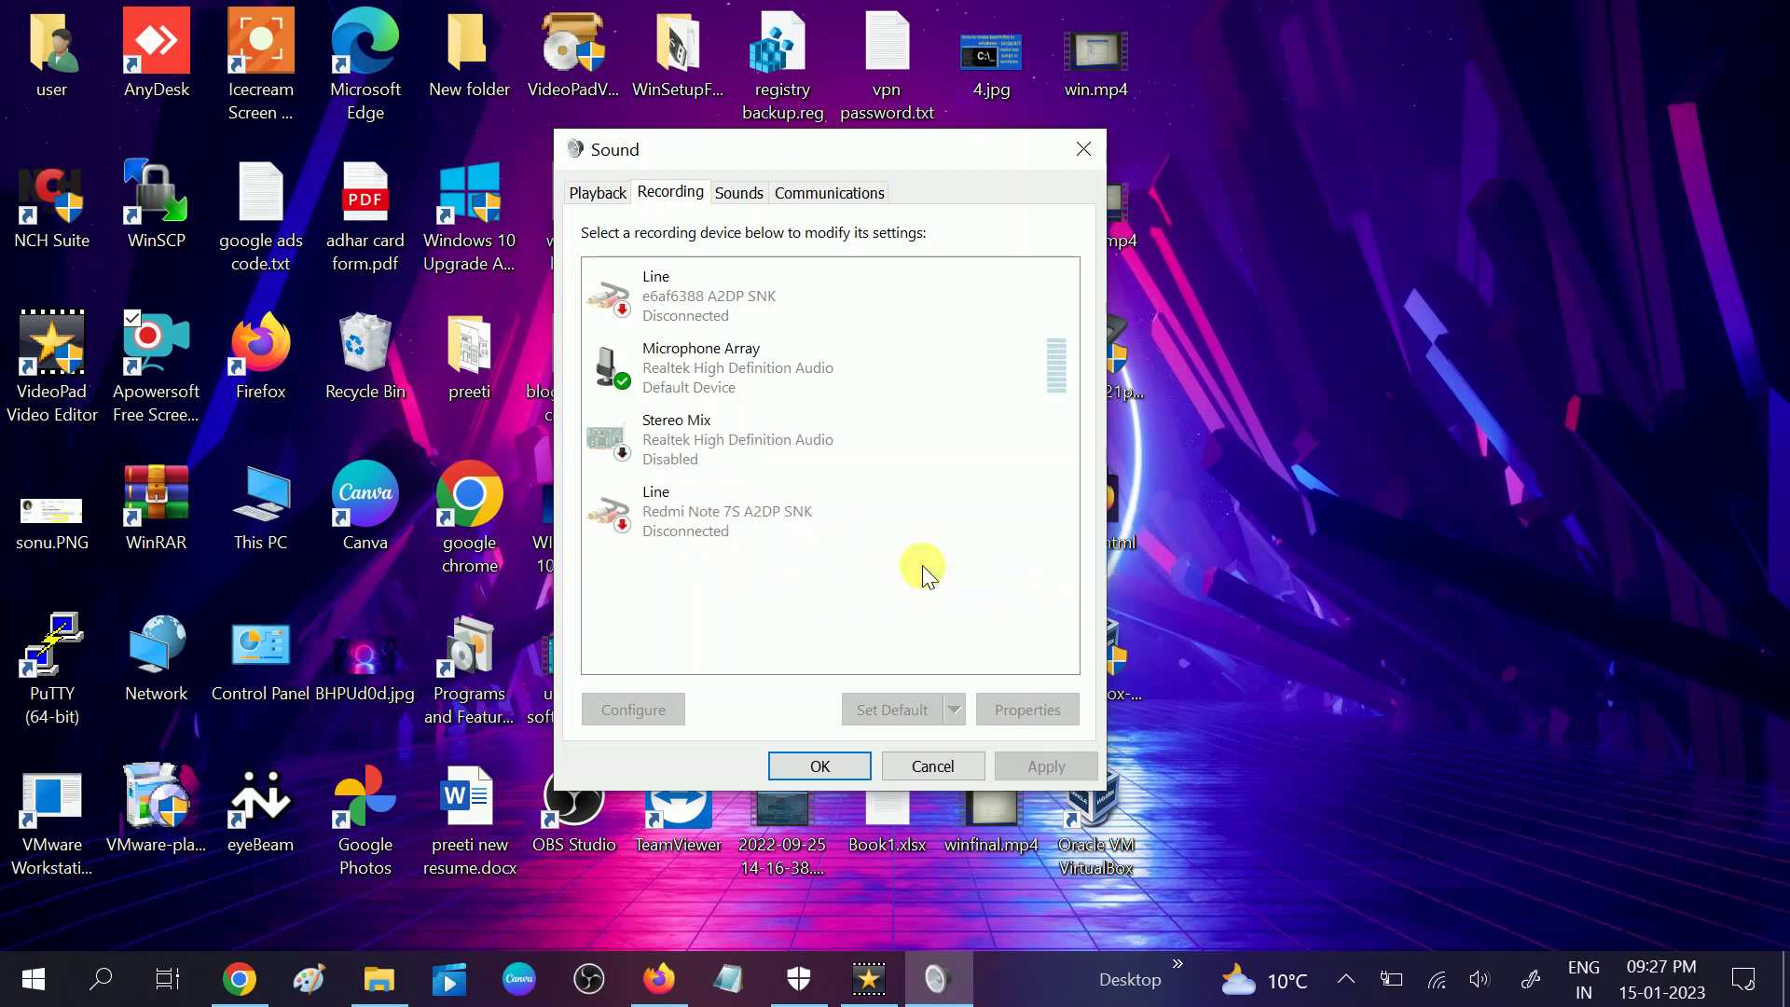
pyautogui.rightClick(704, 440)
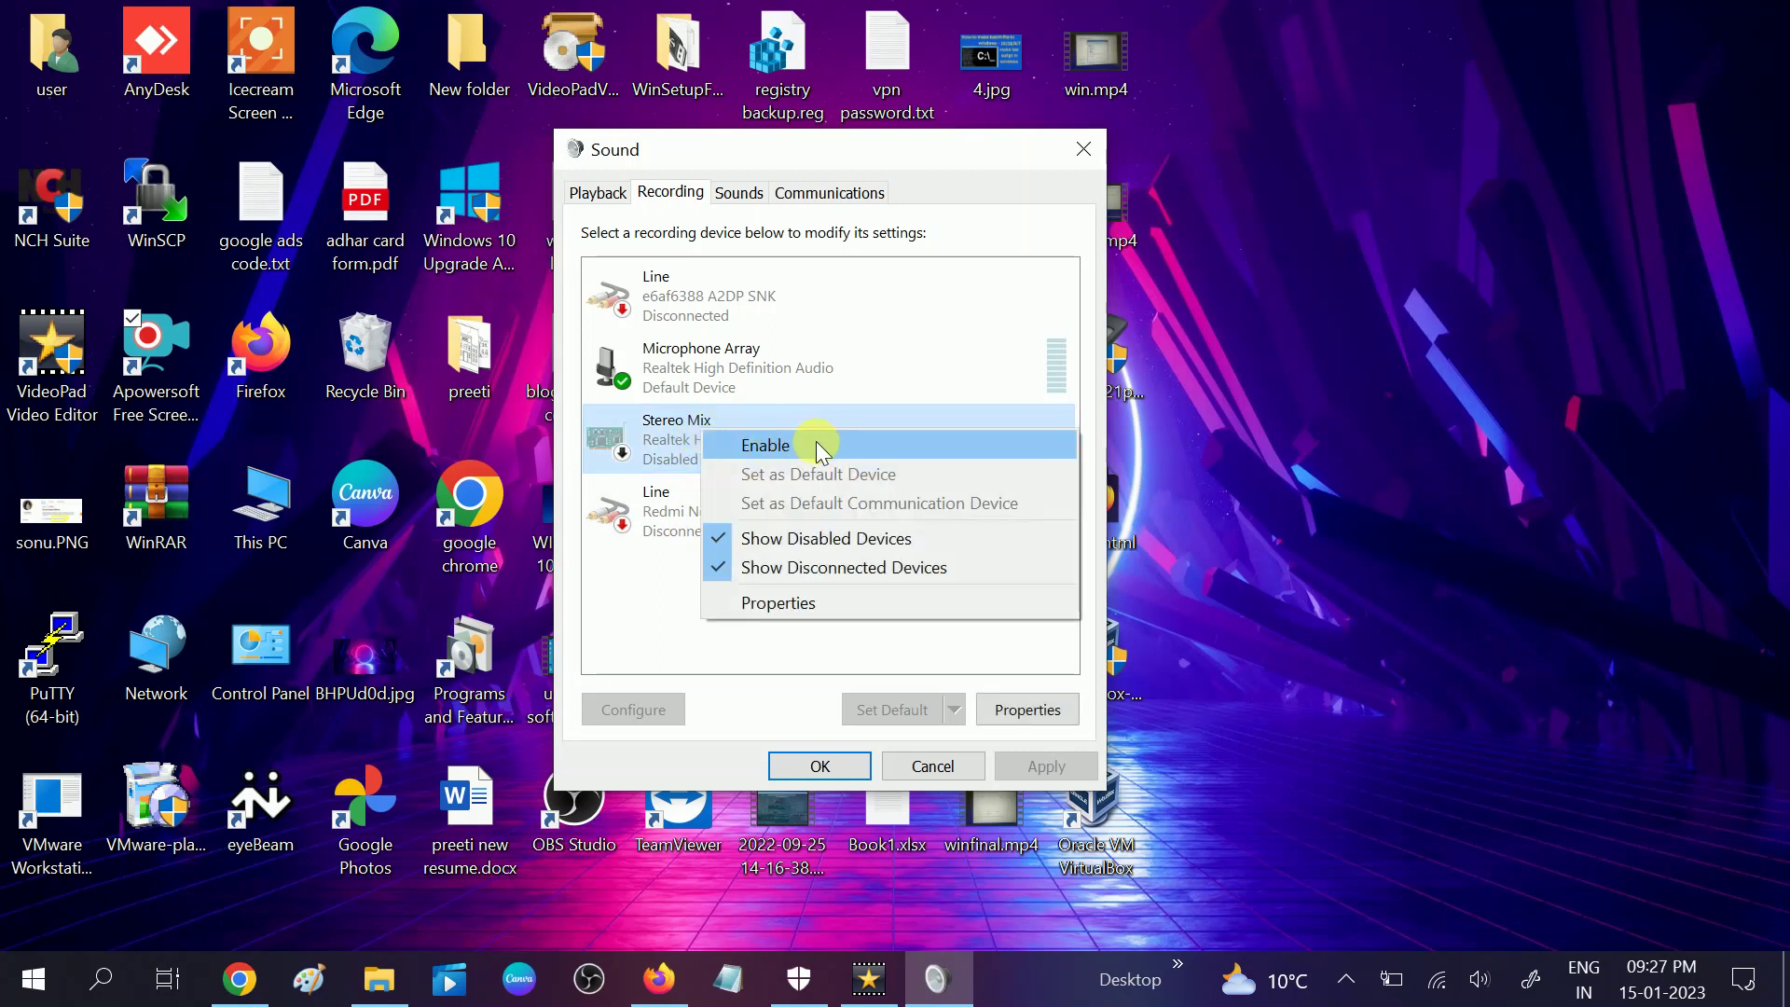
pyautogui.click(808, 445)
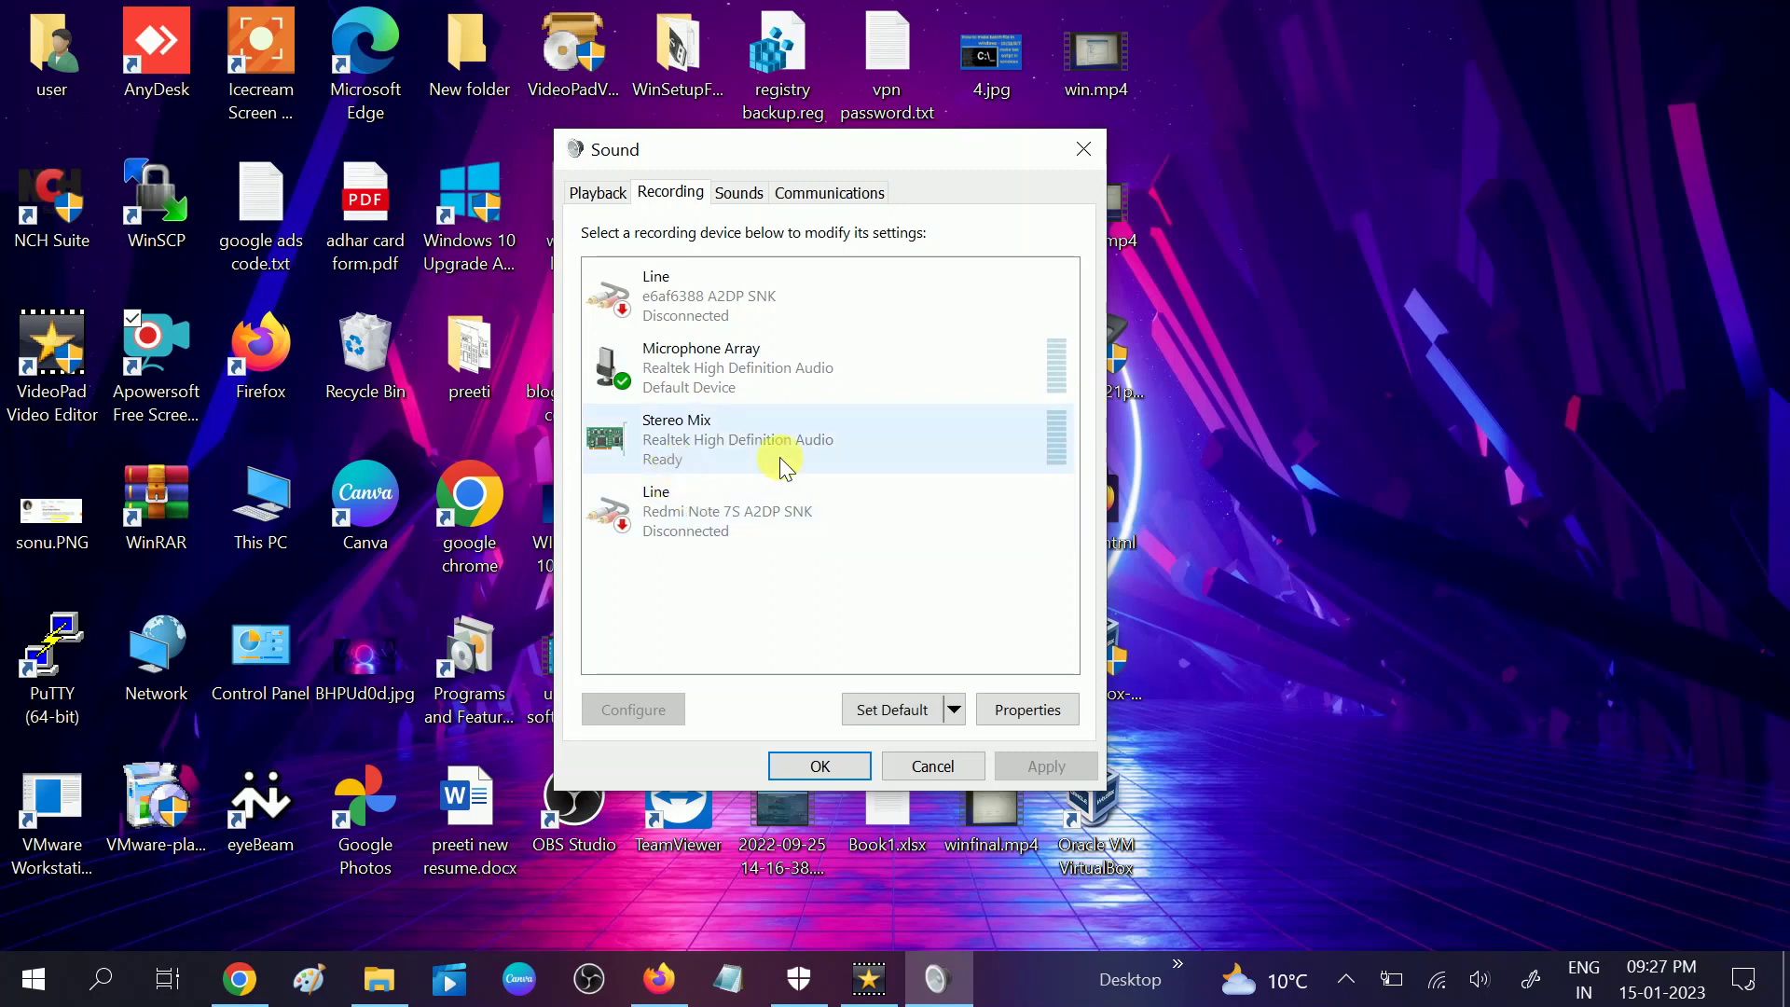
pyautogui.rightClick(694, 454)
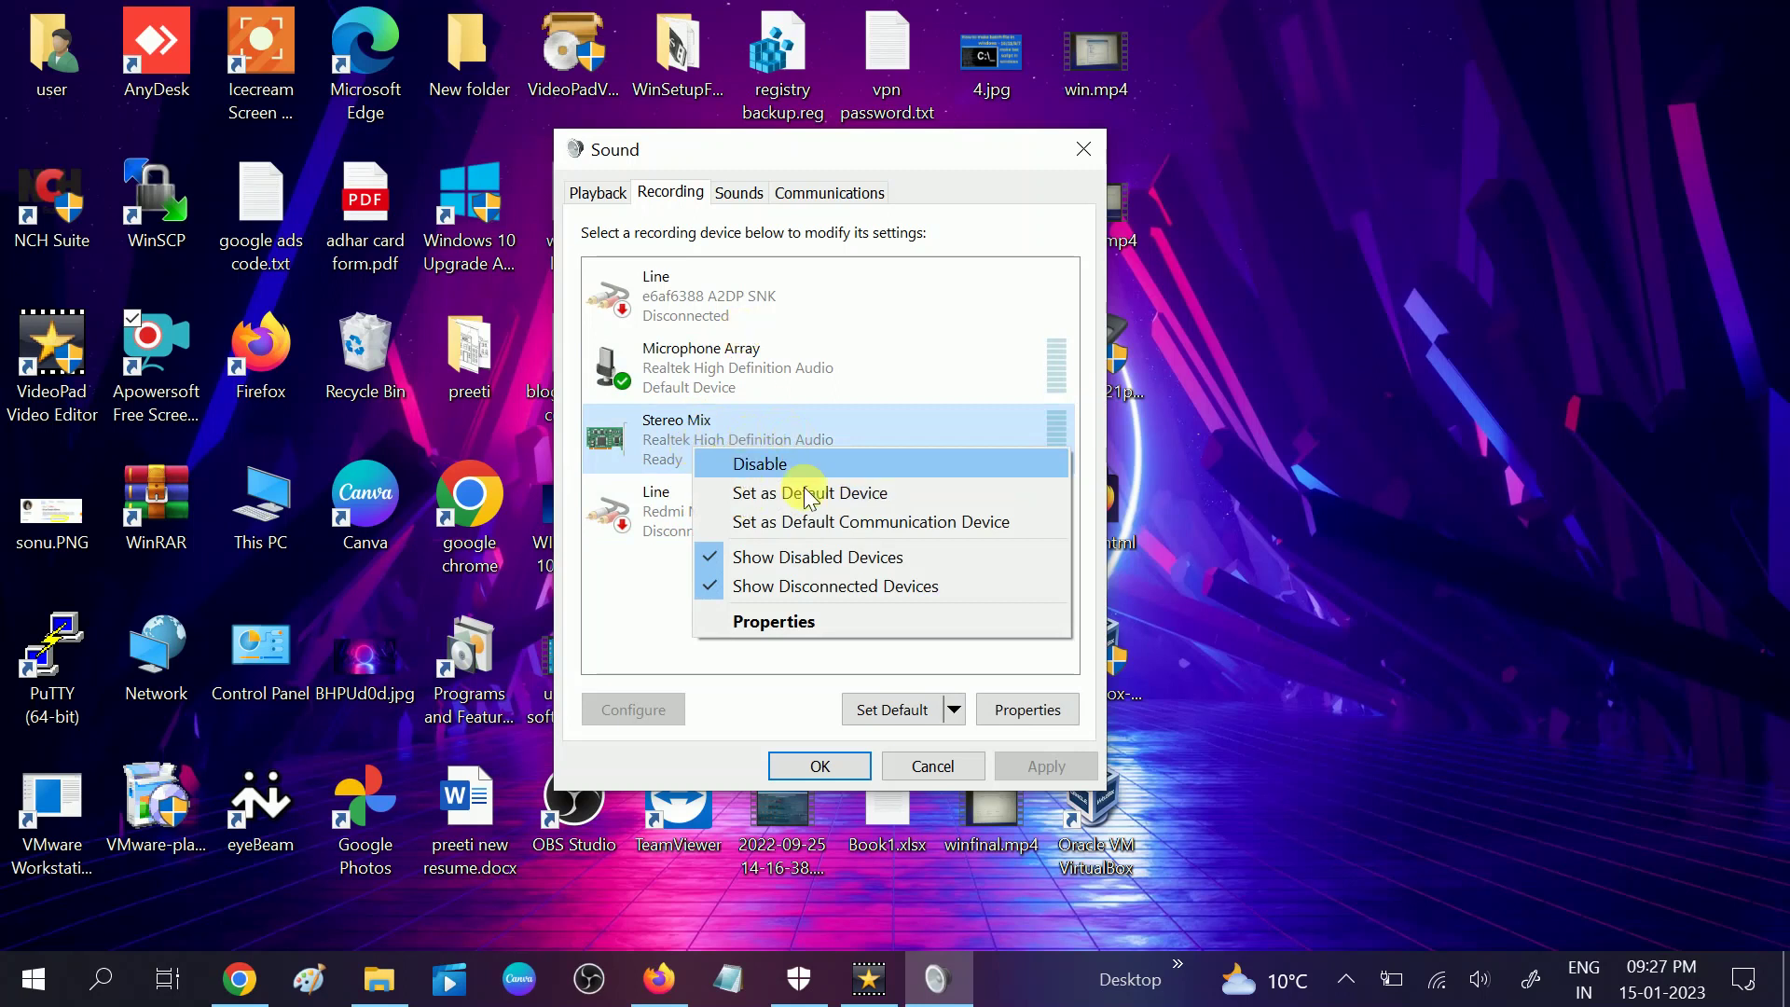
pyautogui.click(688, 438)
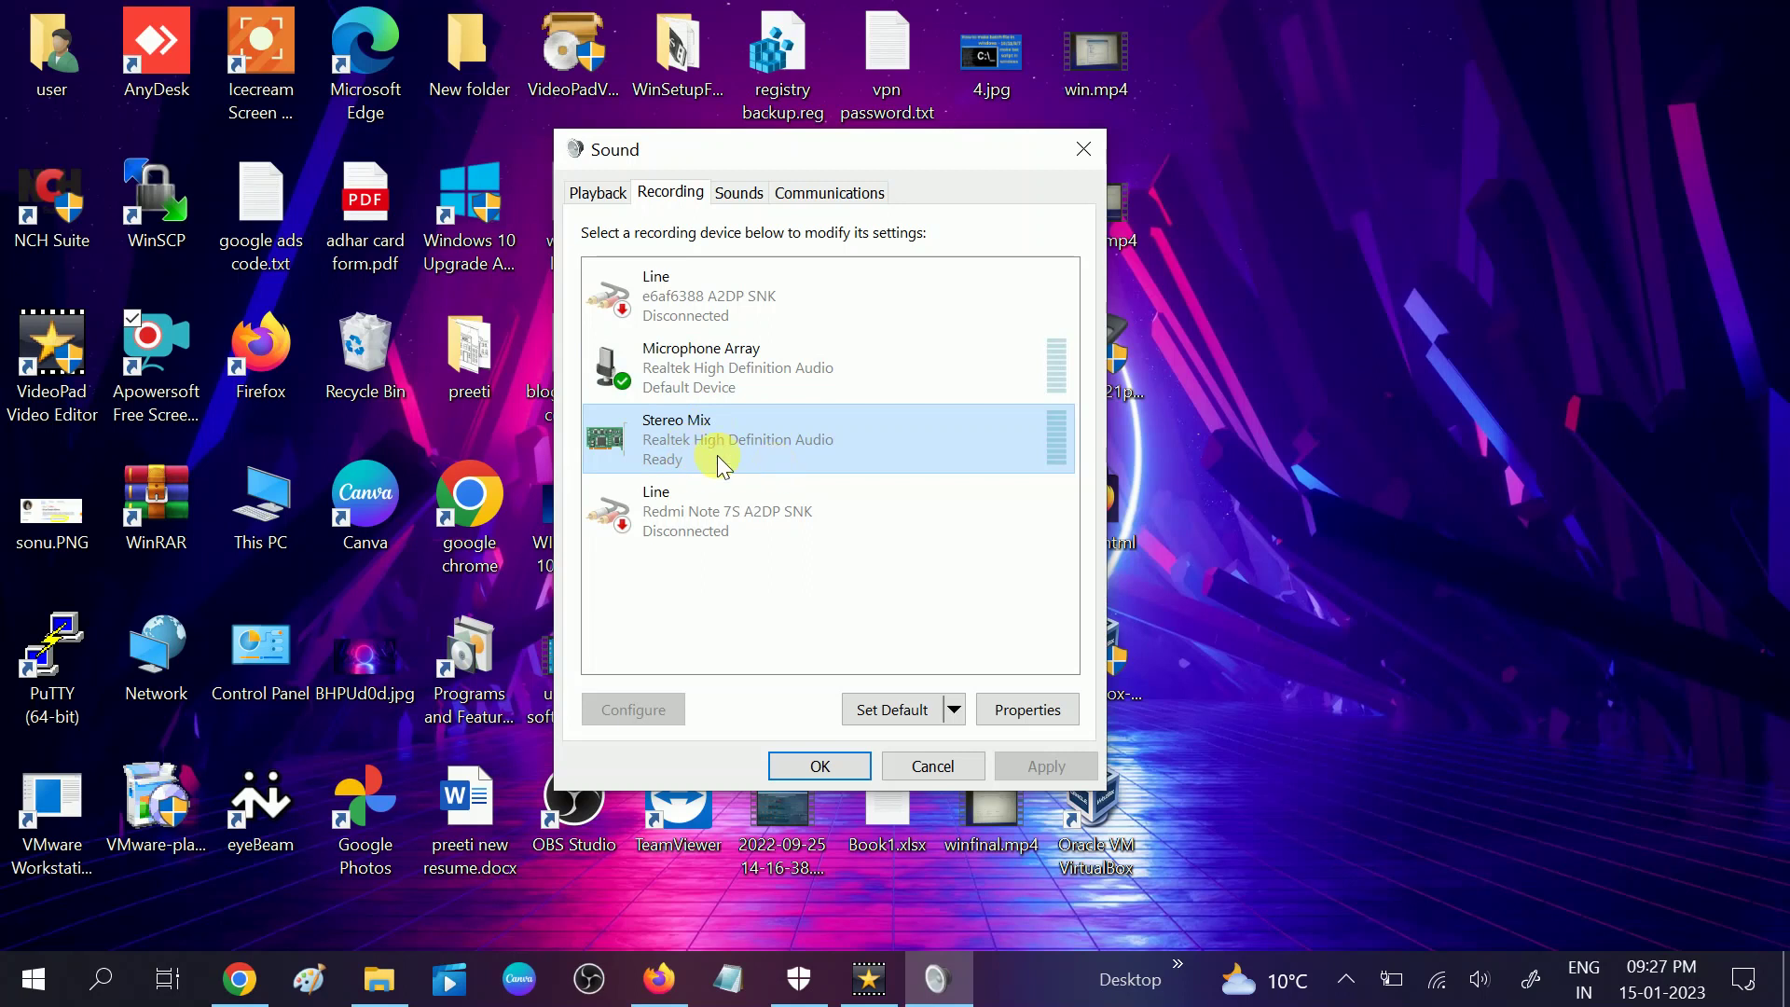
# Close the Sound dialog and refresh the desktop twice.
pyautogui.click(1084, 149)
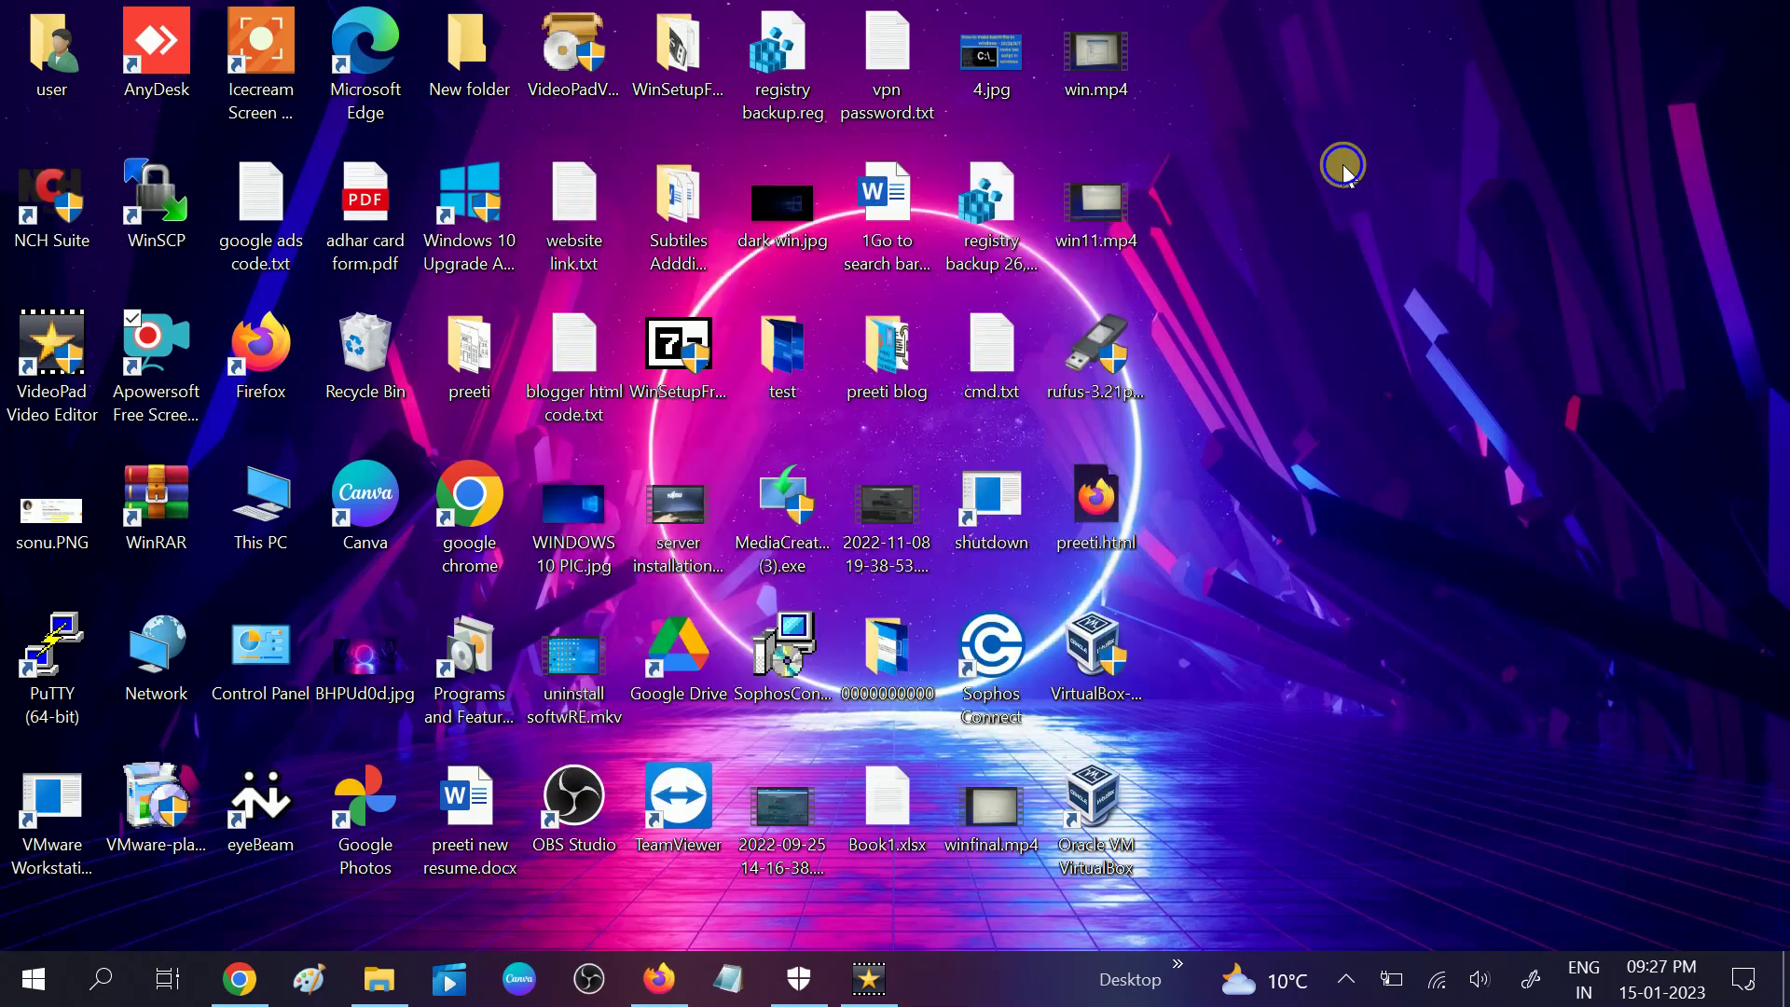
pyautogui.rightClick(1341, 164)
pyautogui.click(1428, 253)
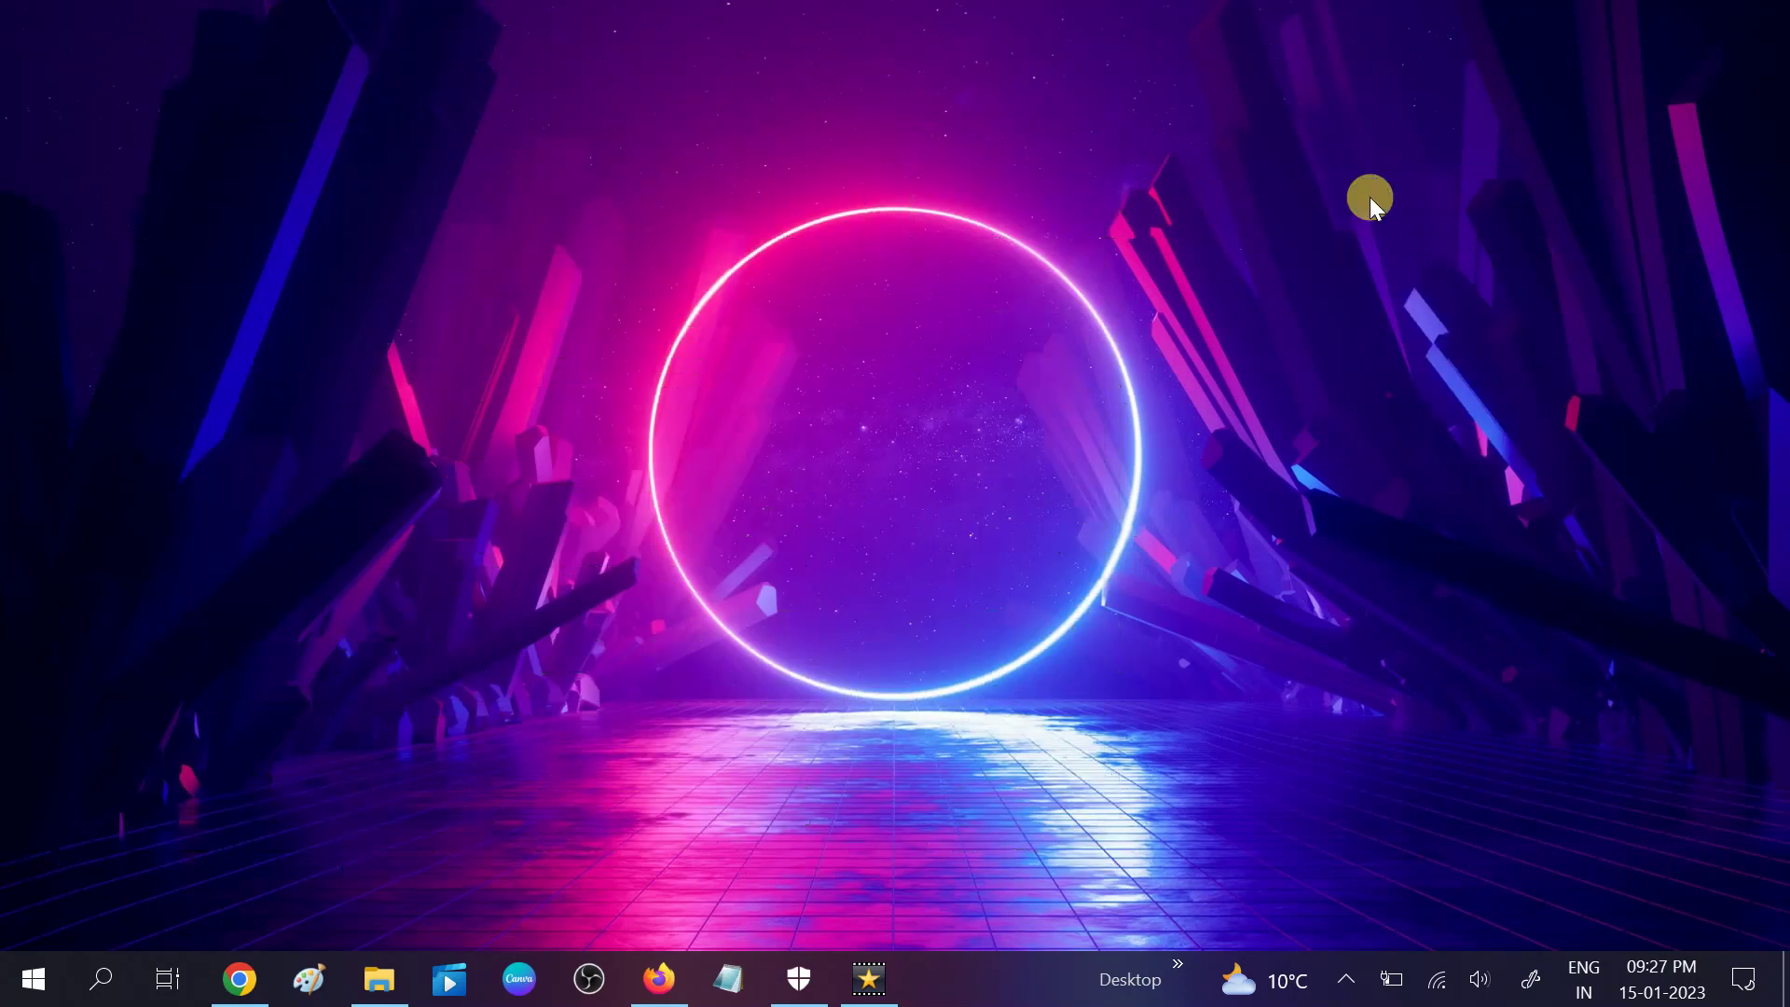
pyautogui.rightClick(1368, 198)
pyautogui.click(1428, 280)
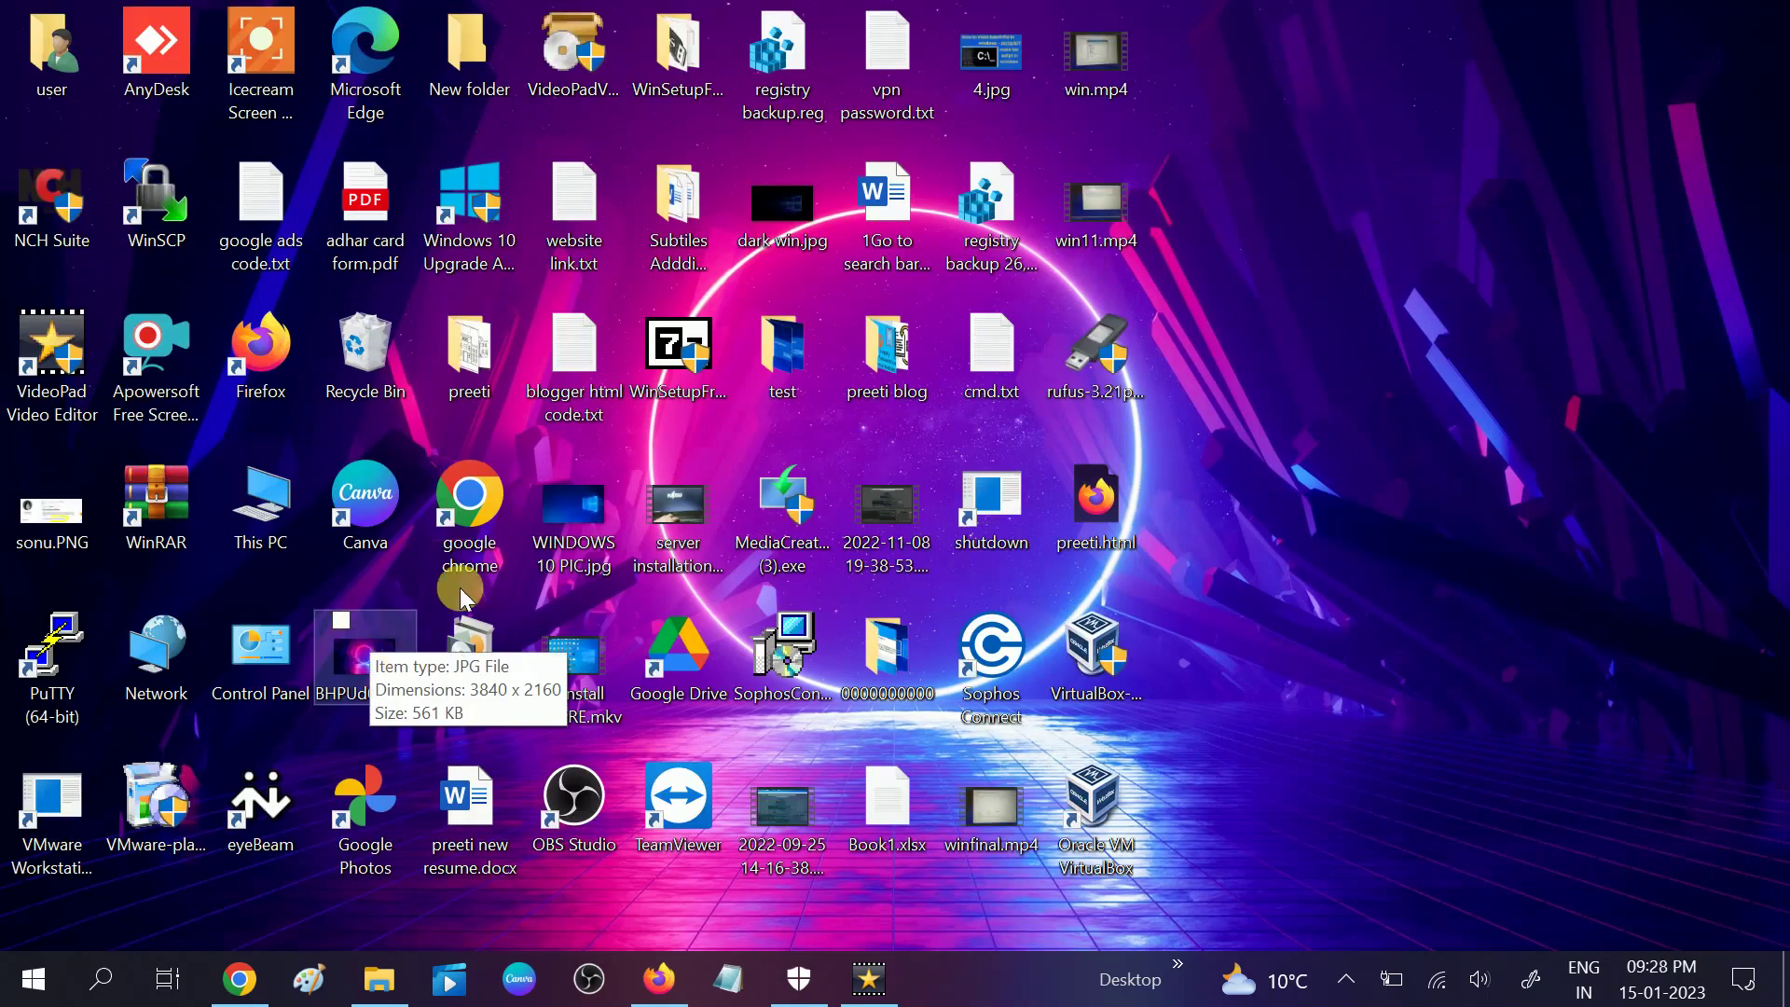
# Launch Chrome, search Google for 'realtek', and open the PC Audio Codecs result.
pyautogui.click(505, 517)
pyautogui.doubleClick(504, 517)
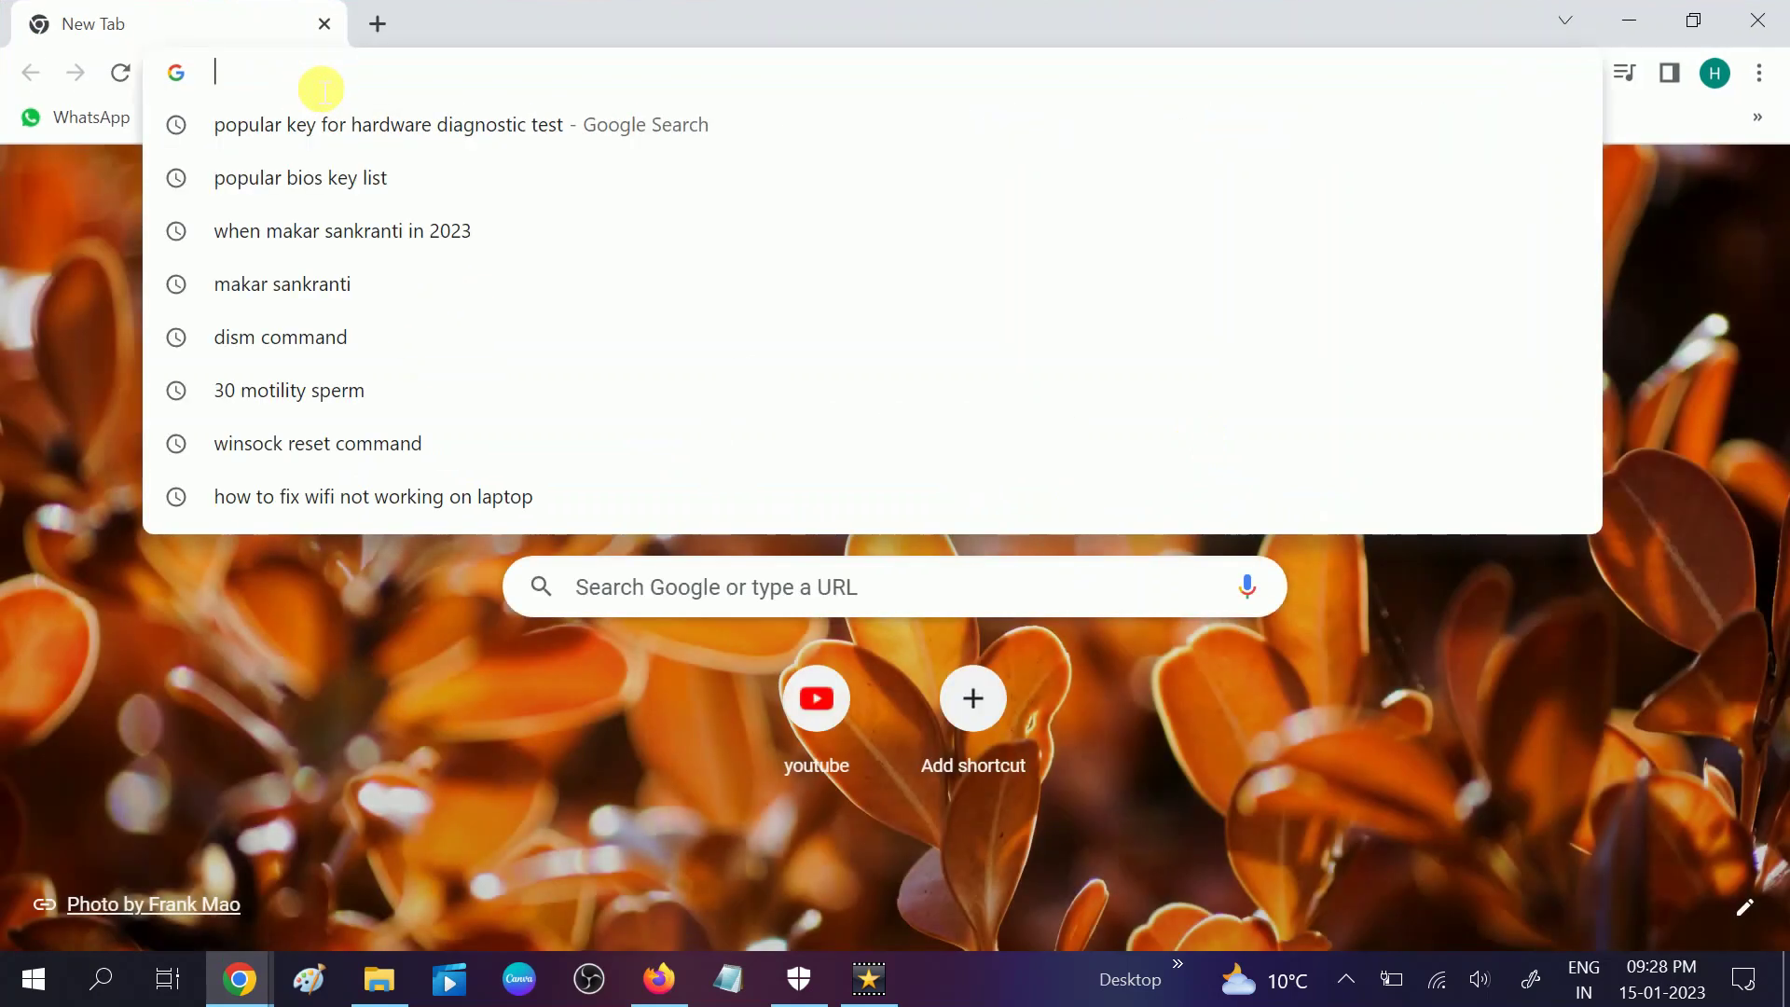
pyautogui.write('real')
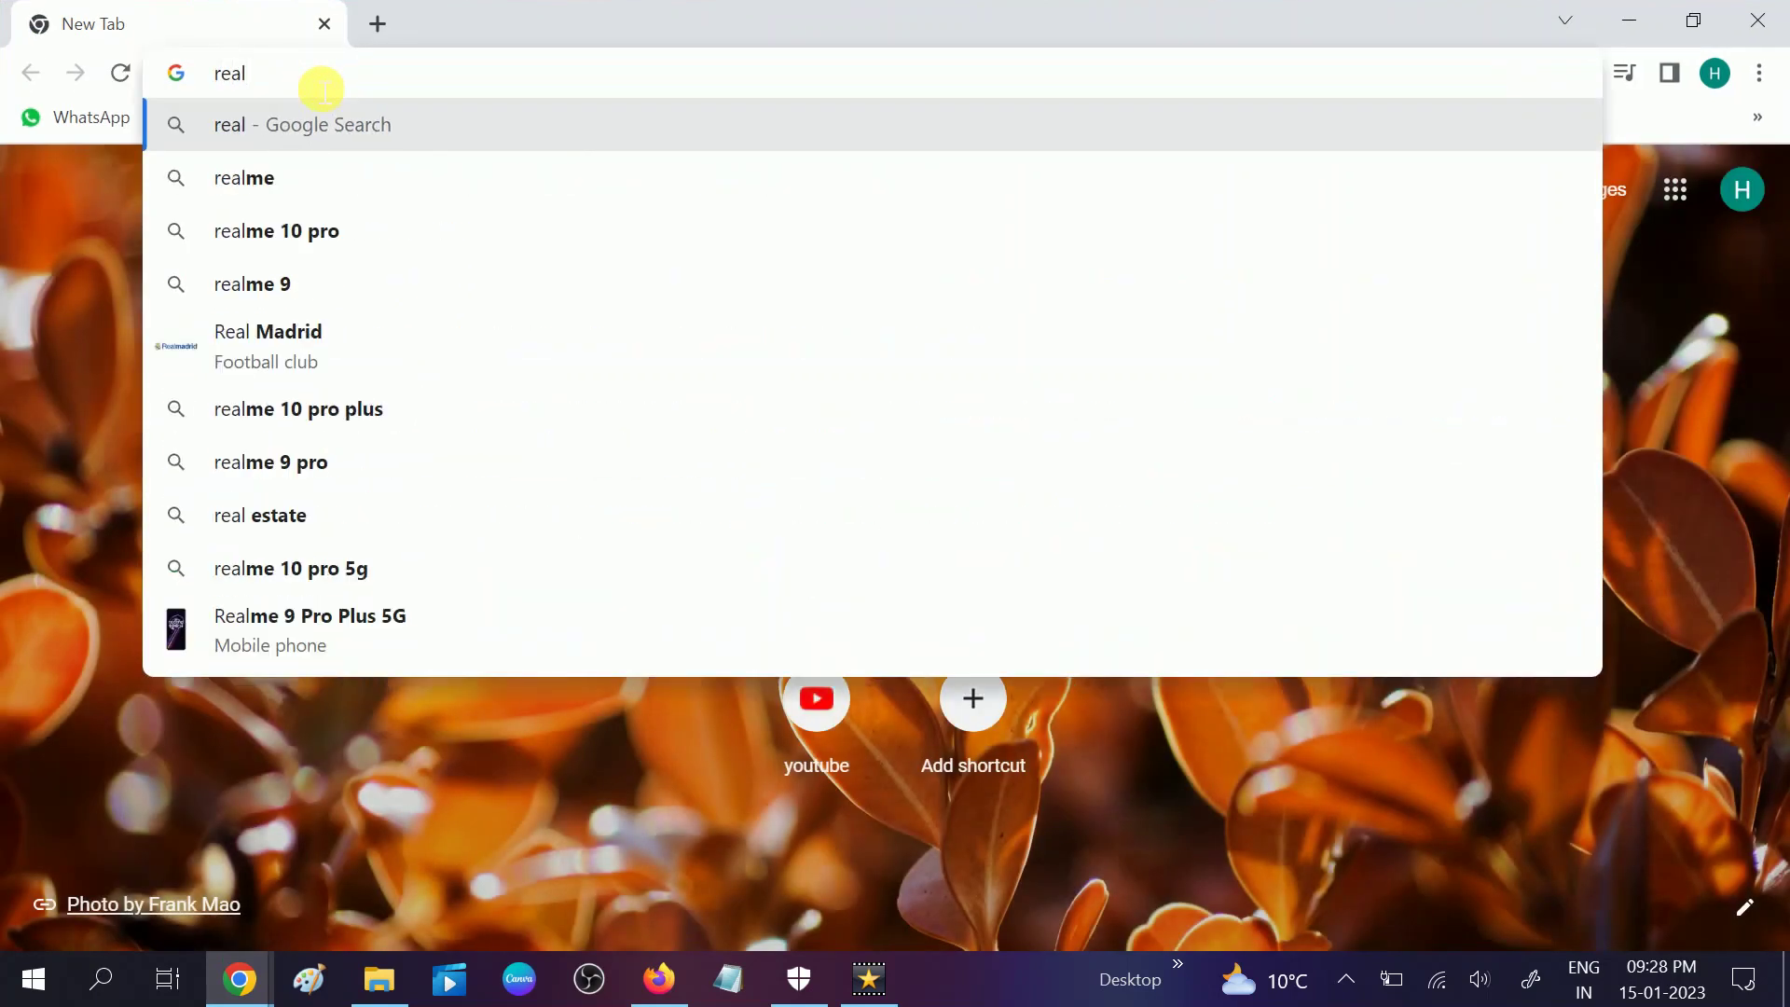
pyautogui.write('tek')
pyautogui.press('Return')
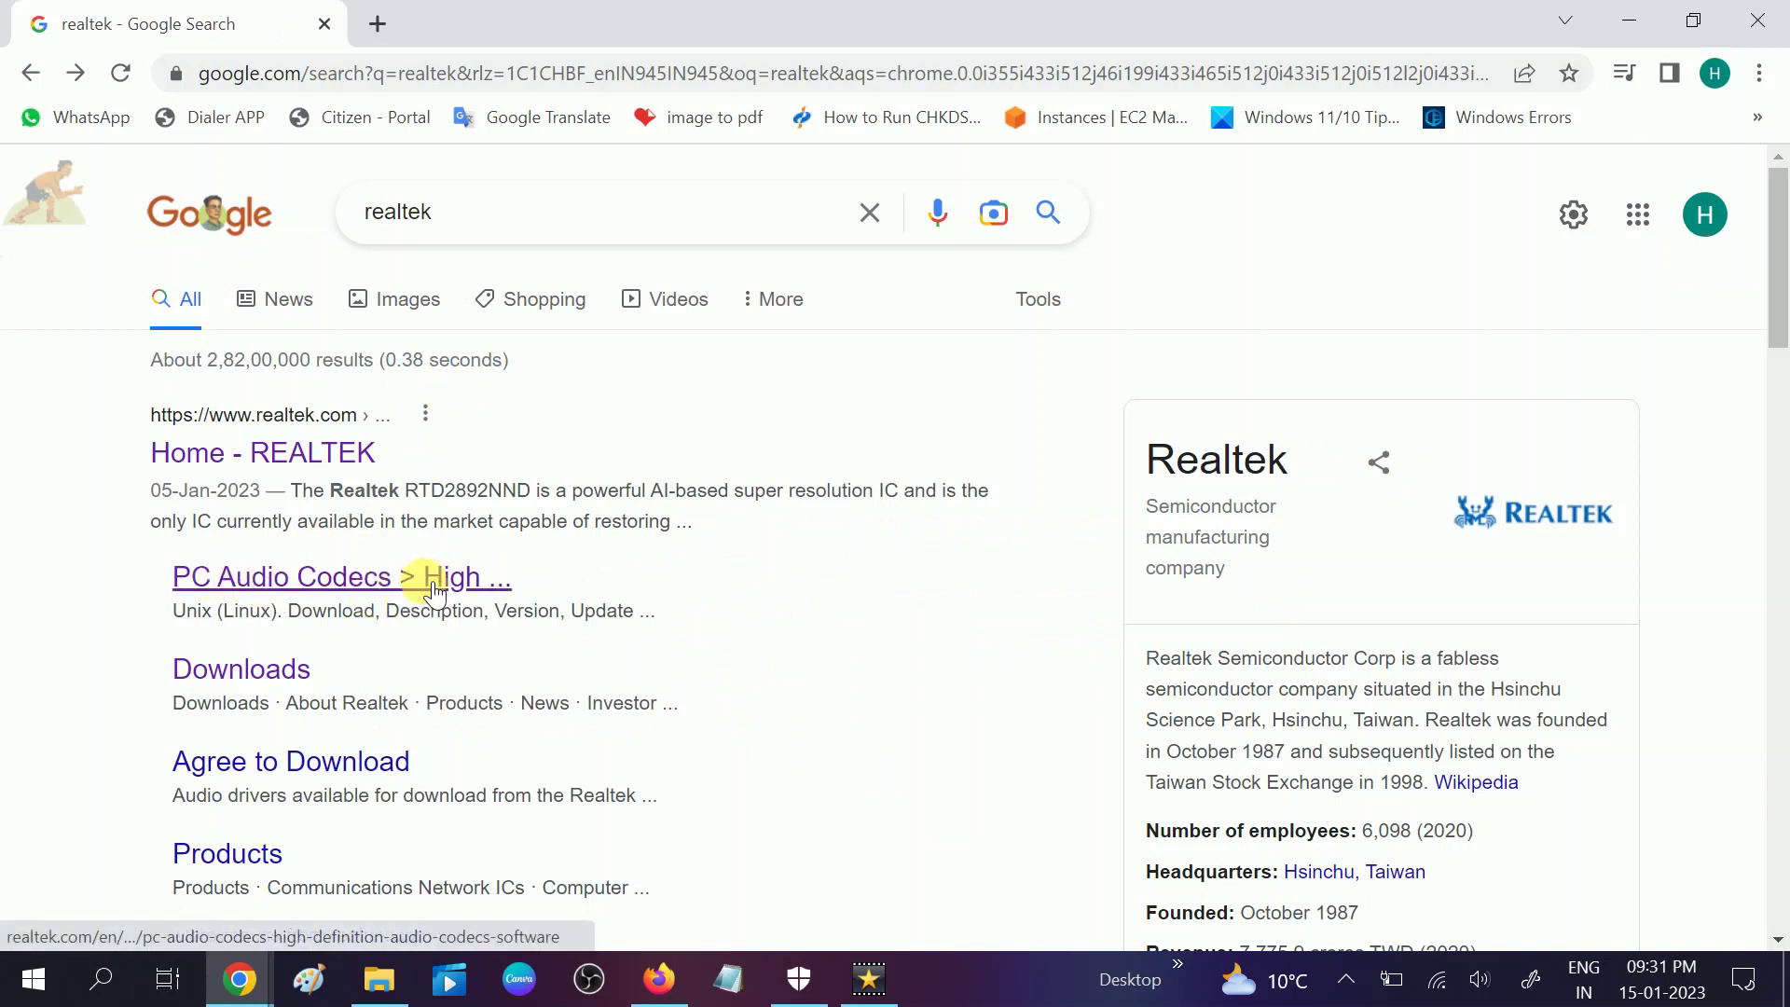
pyautogui.click(370, 589)
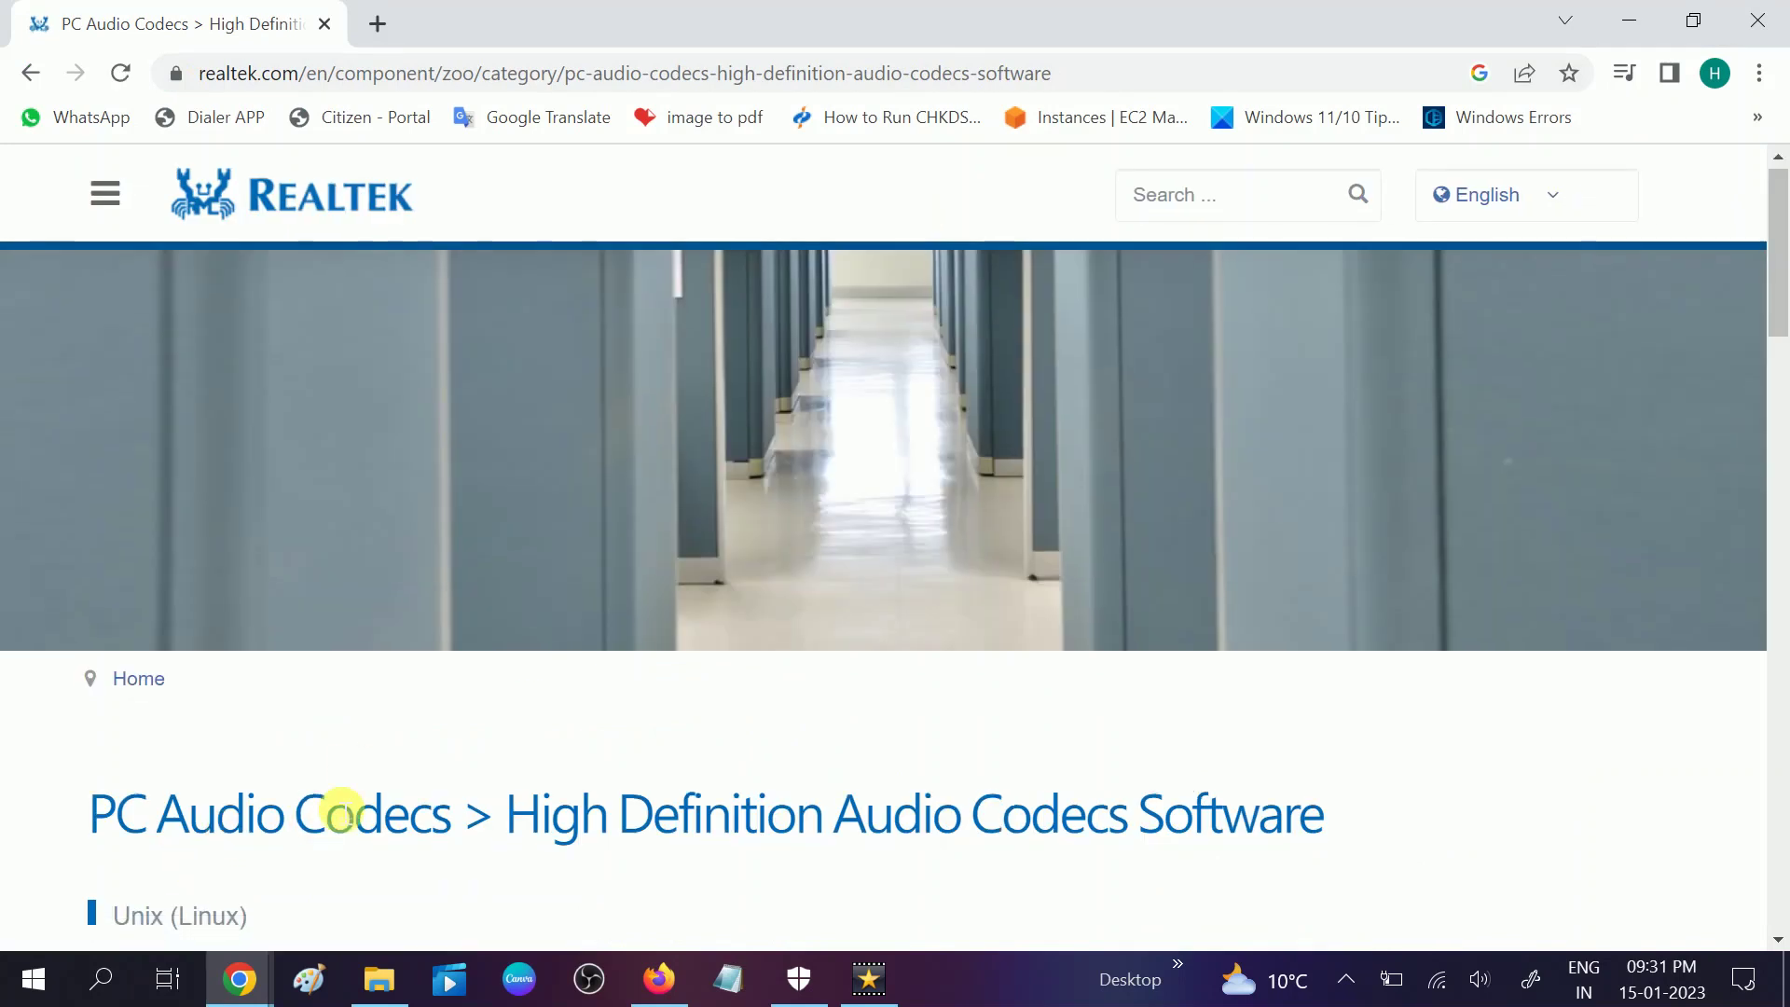
# Scroll through the PC Audio Codecs page past the heading and Linux drivers section.
pyautogui.scroll(-3, 340, 807)
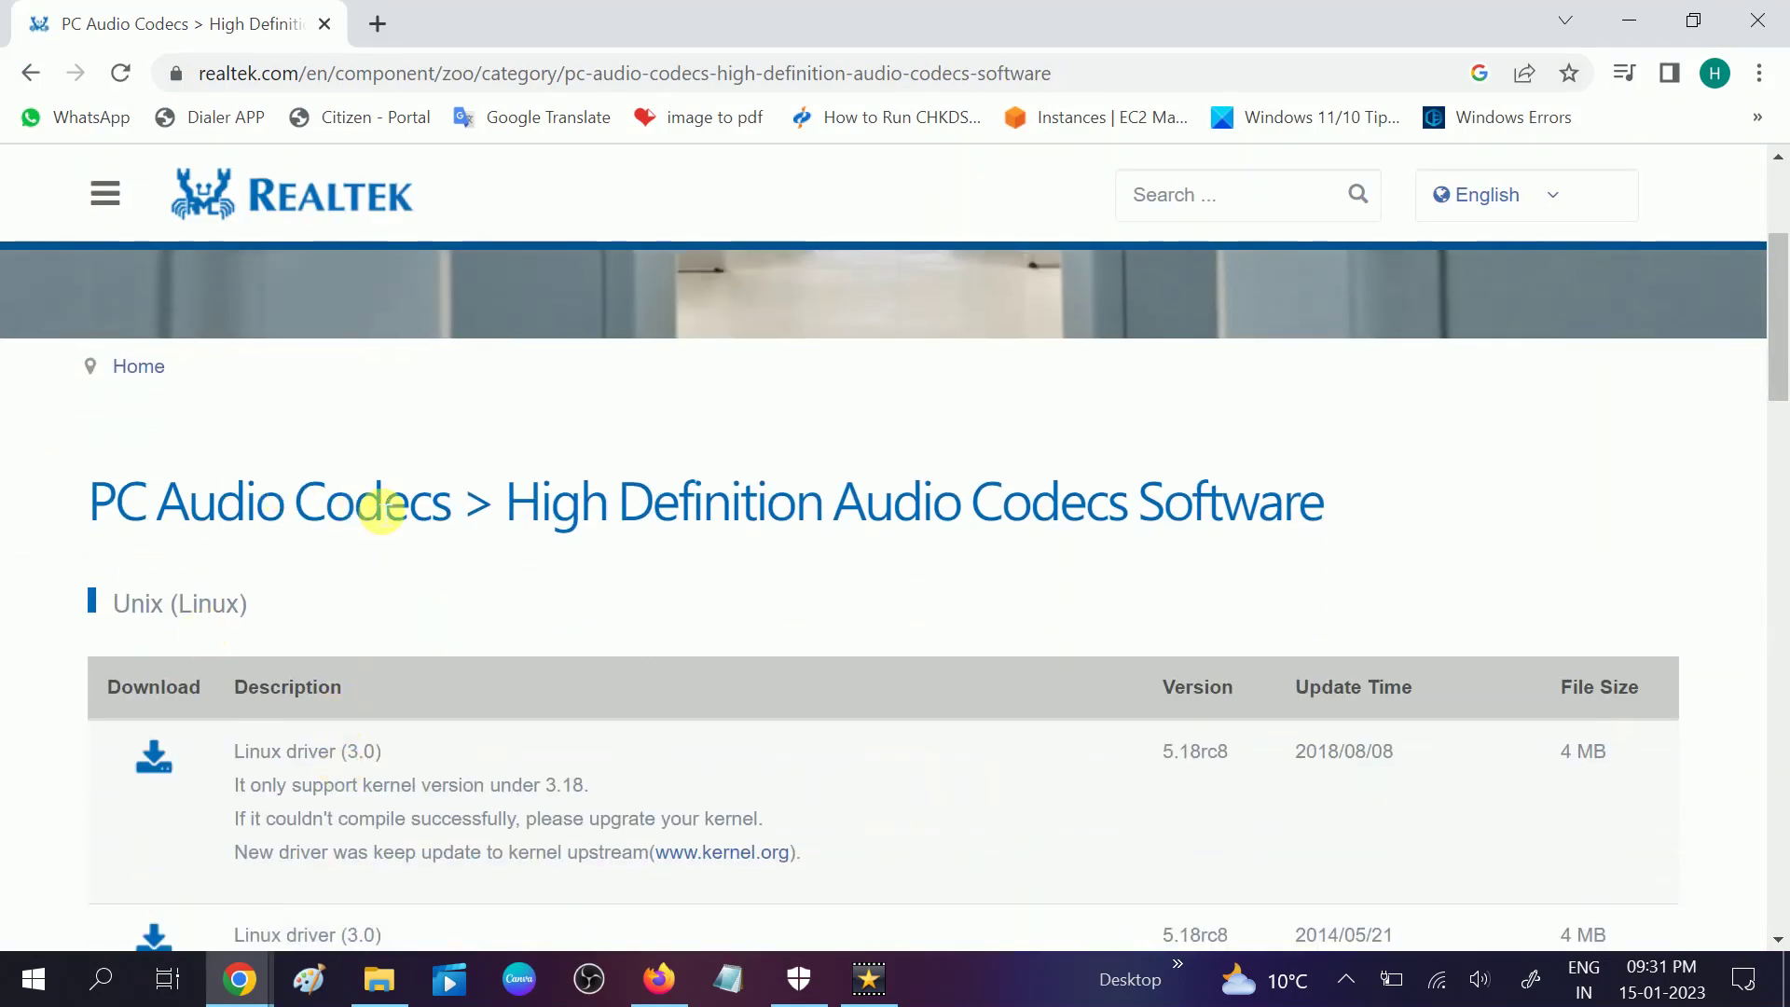
pyautogui.click(348, 518)
pyautogui.moveTo(349, 517); pyautogui.dragTo(1176, 537)
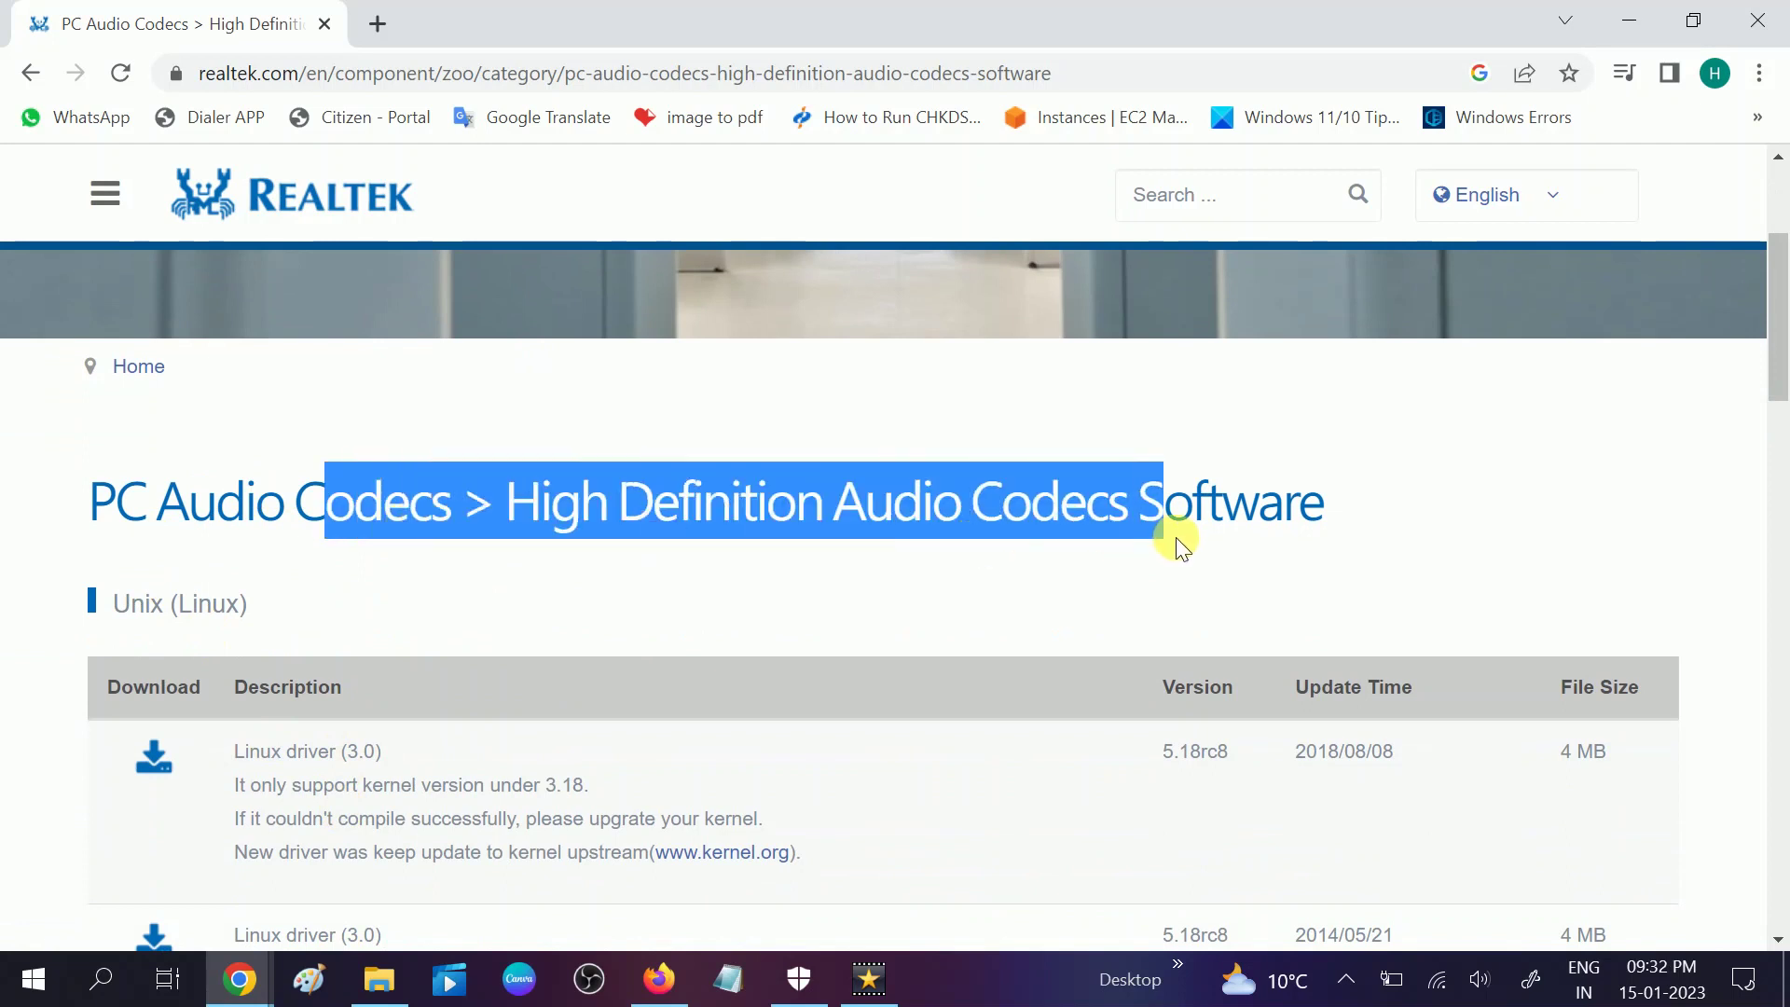
pyautogui.click(936, 608)
pyautogui.scroll(-4, 935, 608)
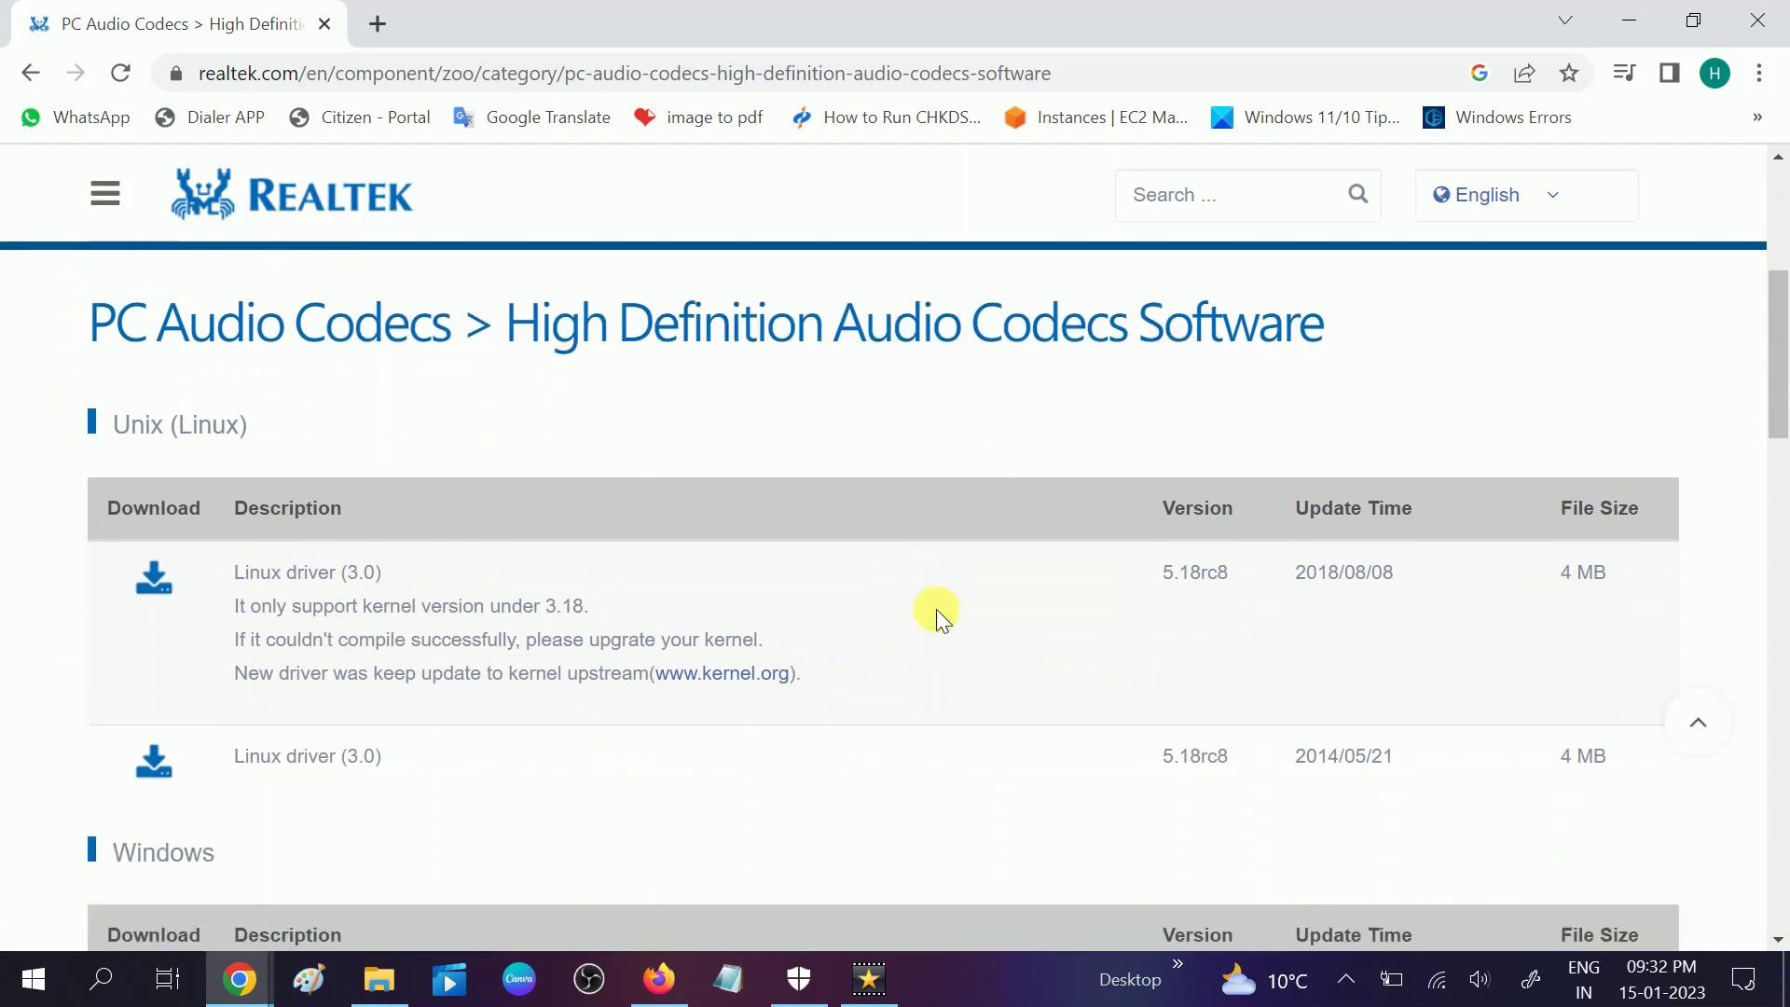
pyautogui.scroll(-1, 936, 607)
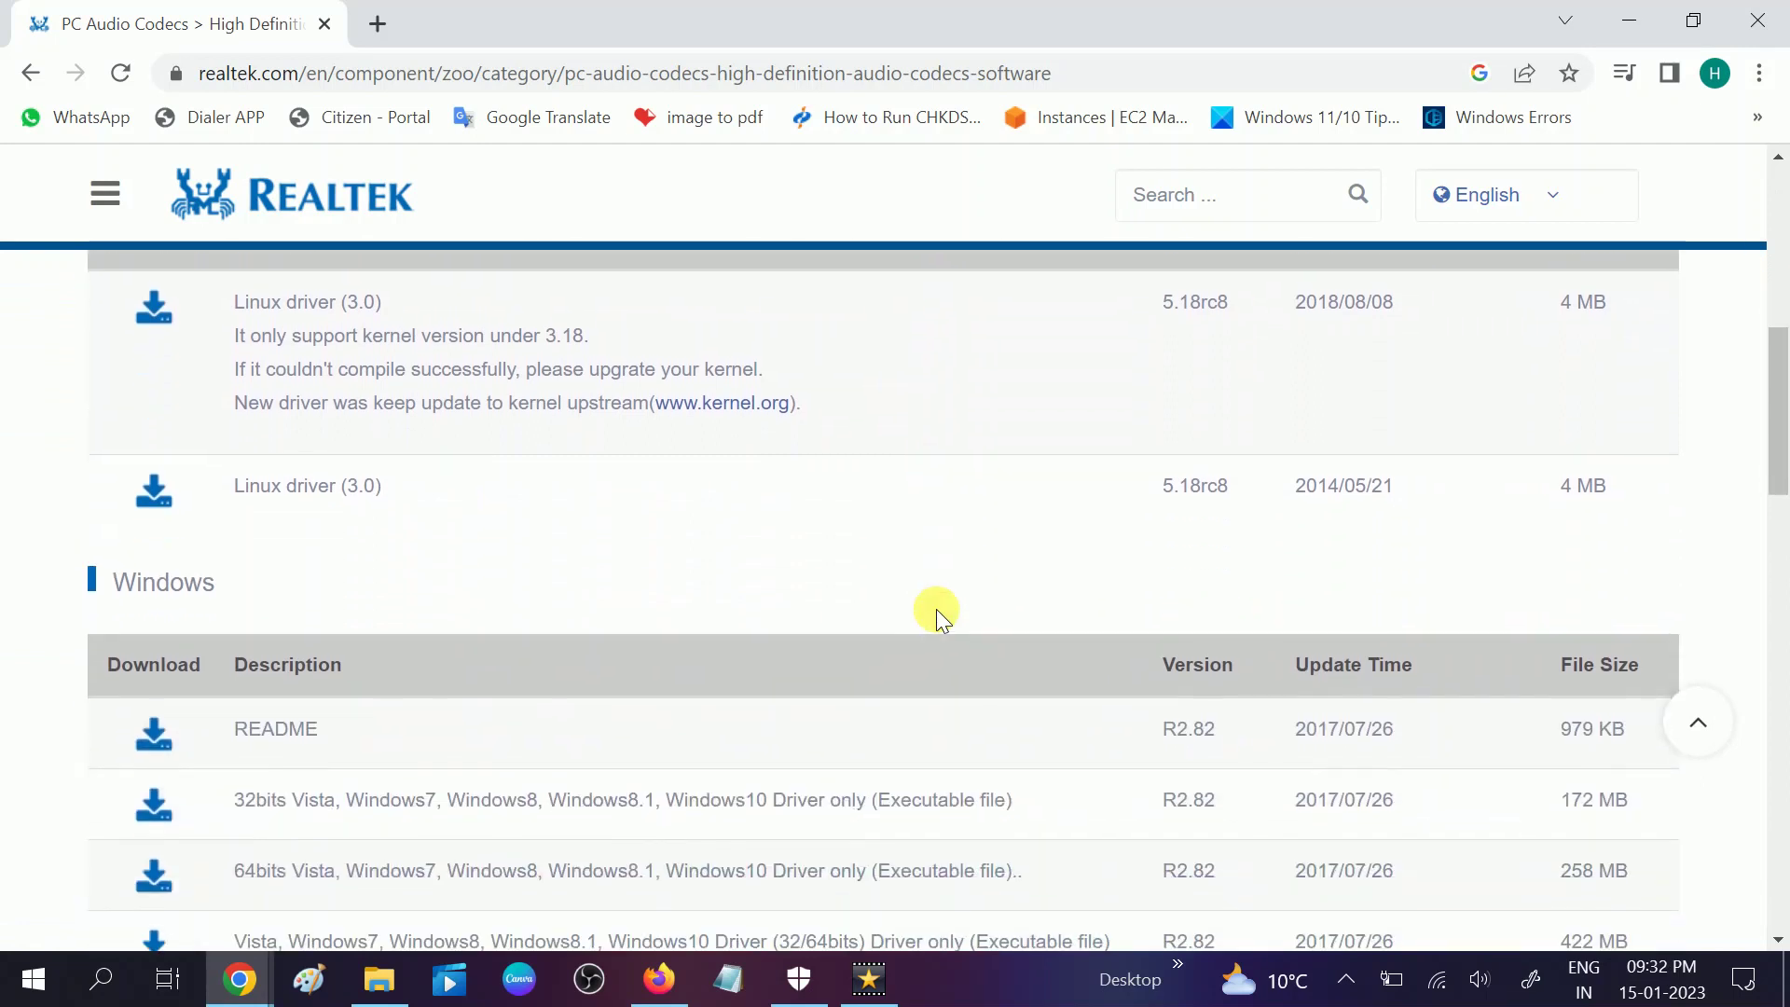
pyautogui.scroll(2, 936, 608)
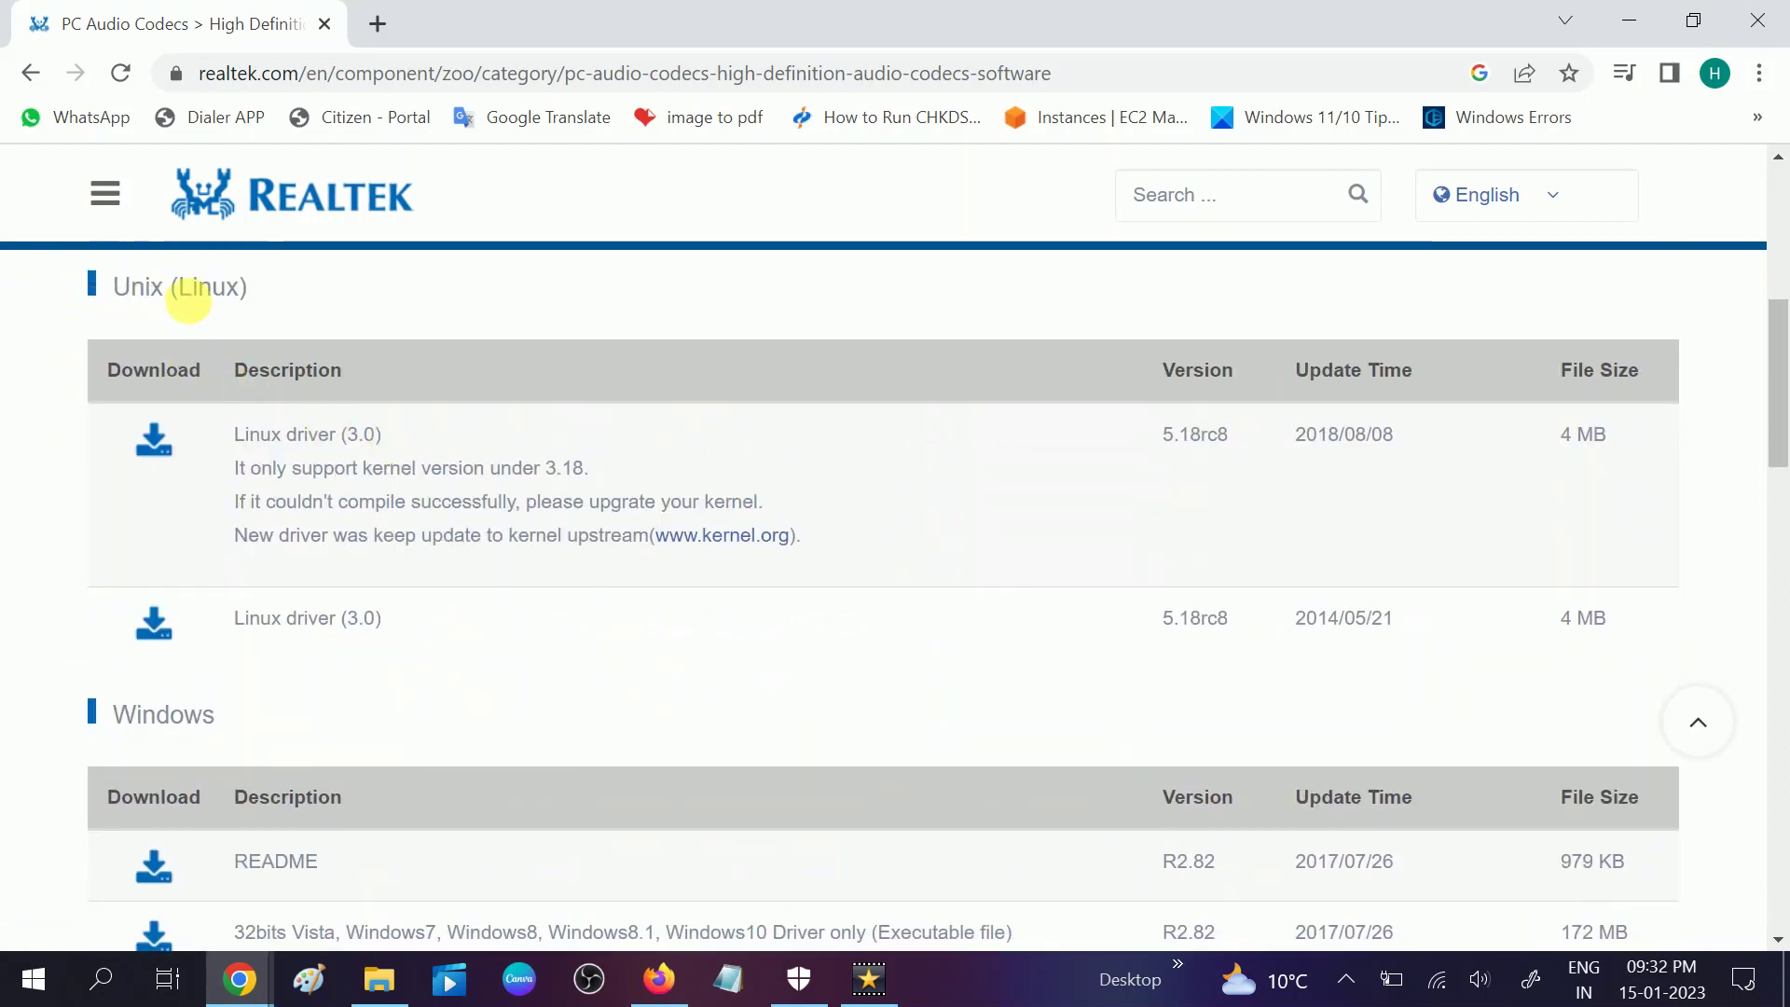
pyautogui.moveTo(192, 289); pyautogui.dragTo(240, 289)
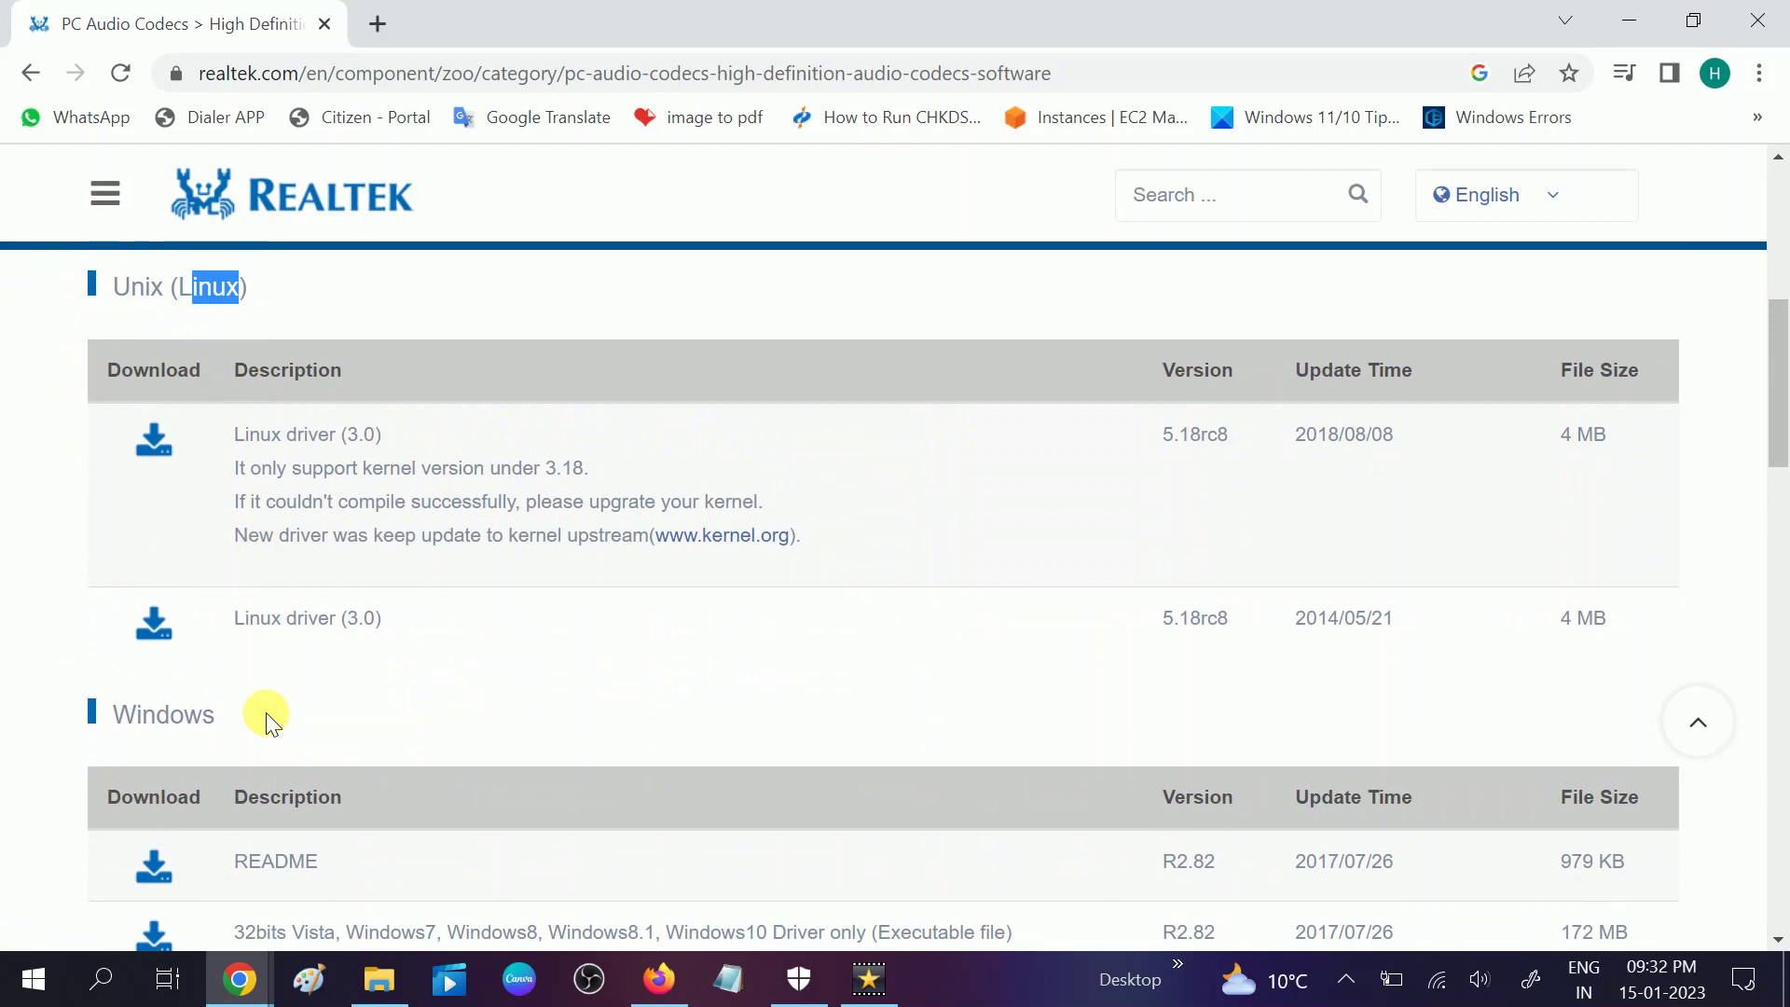
pyautogui.scroll(-3, 266, 713)
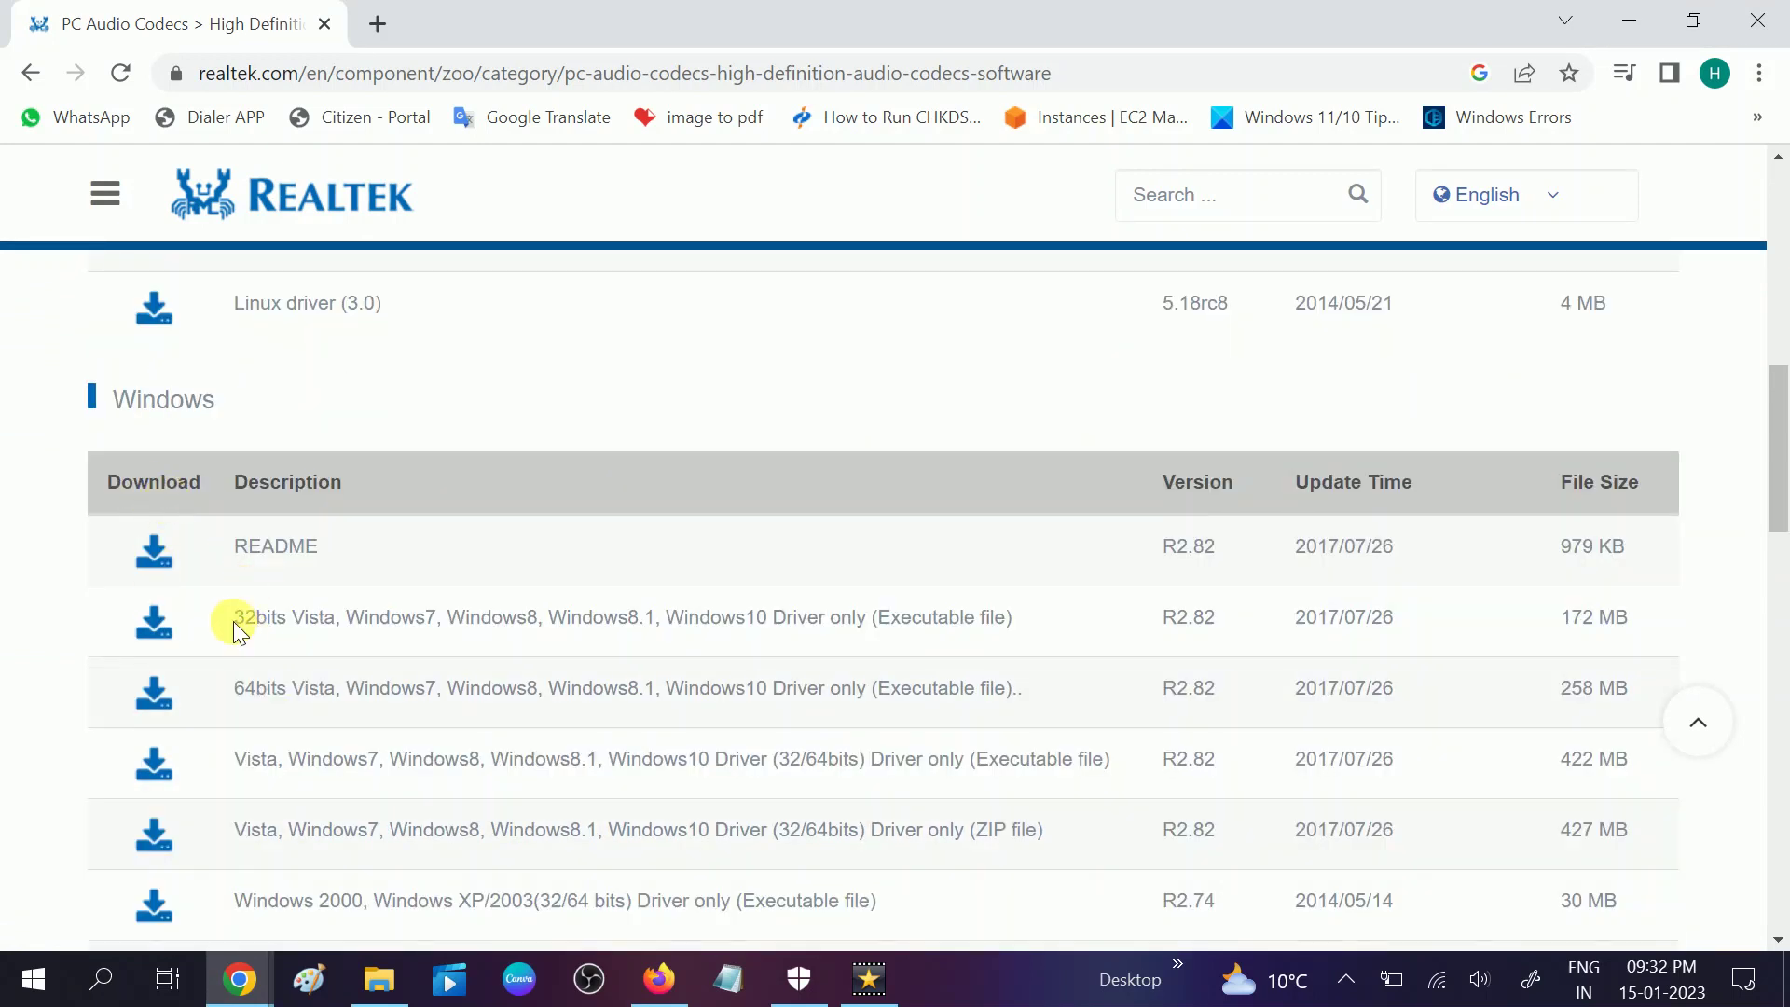
# Highlight the 32bits and 64bits Vista–Windows10 driver rows in the Windows table.
pyautogui.moveTo(233, 620); pyautogui.dragTo(1029, 631)
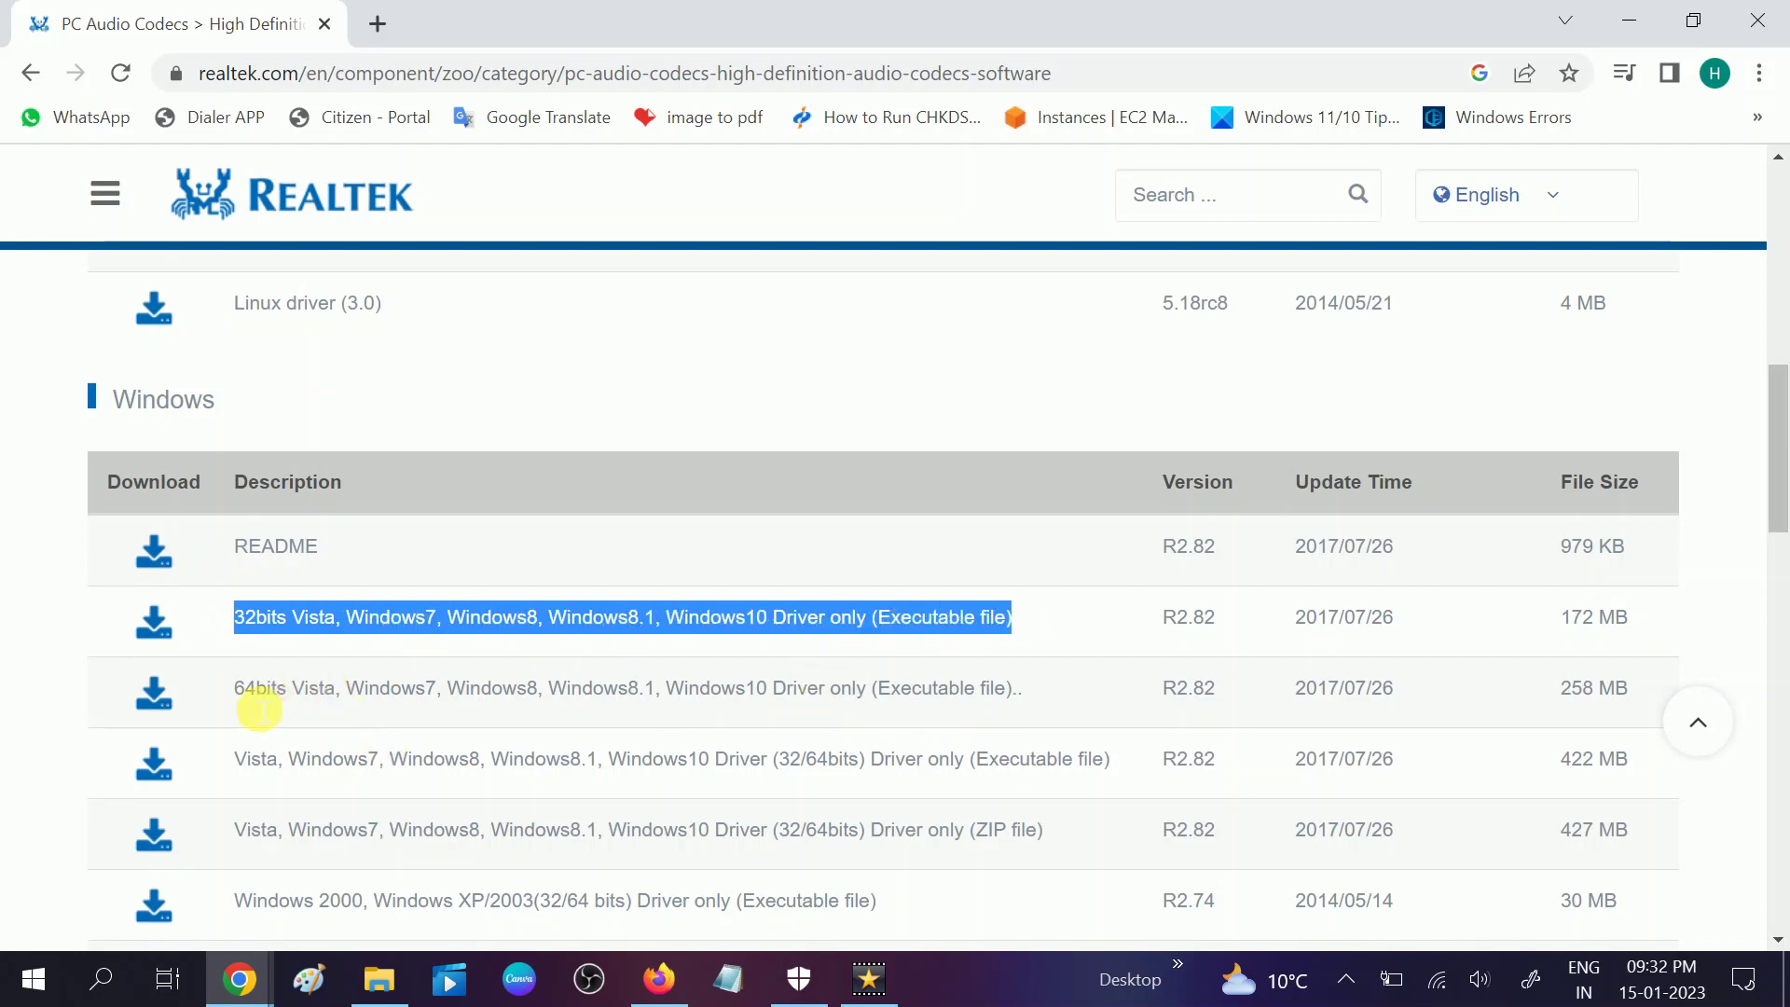
pyautogui.moveTo(237, 697); pyautogui.dragTo(995, 701)
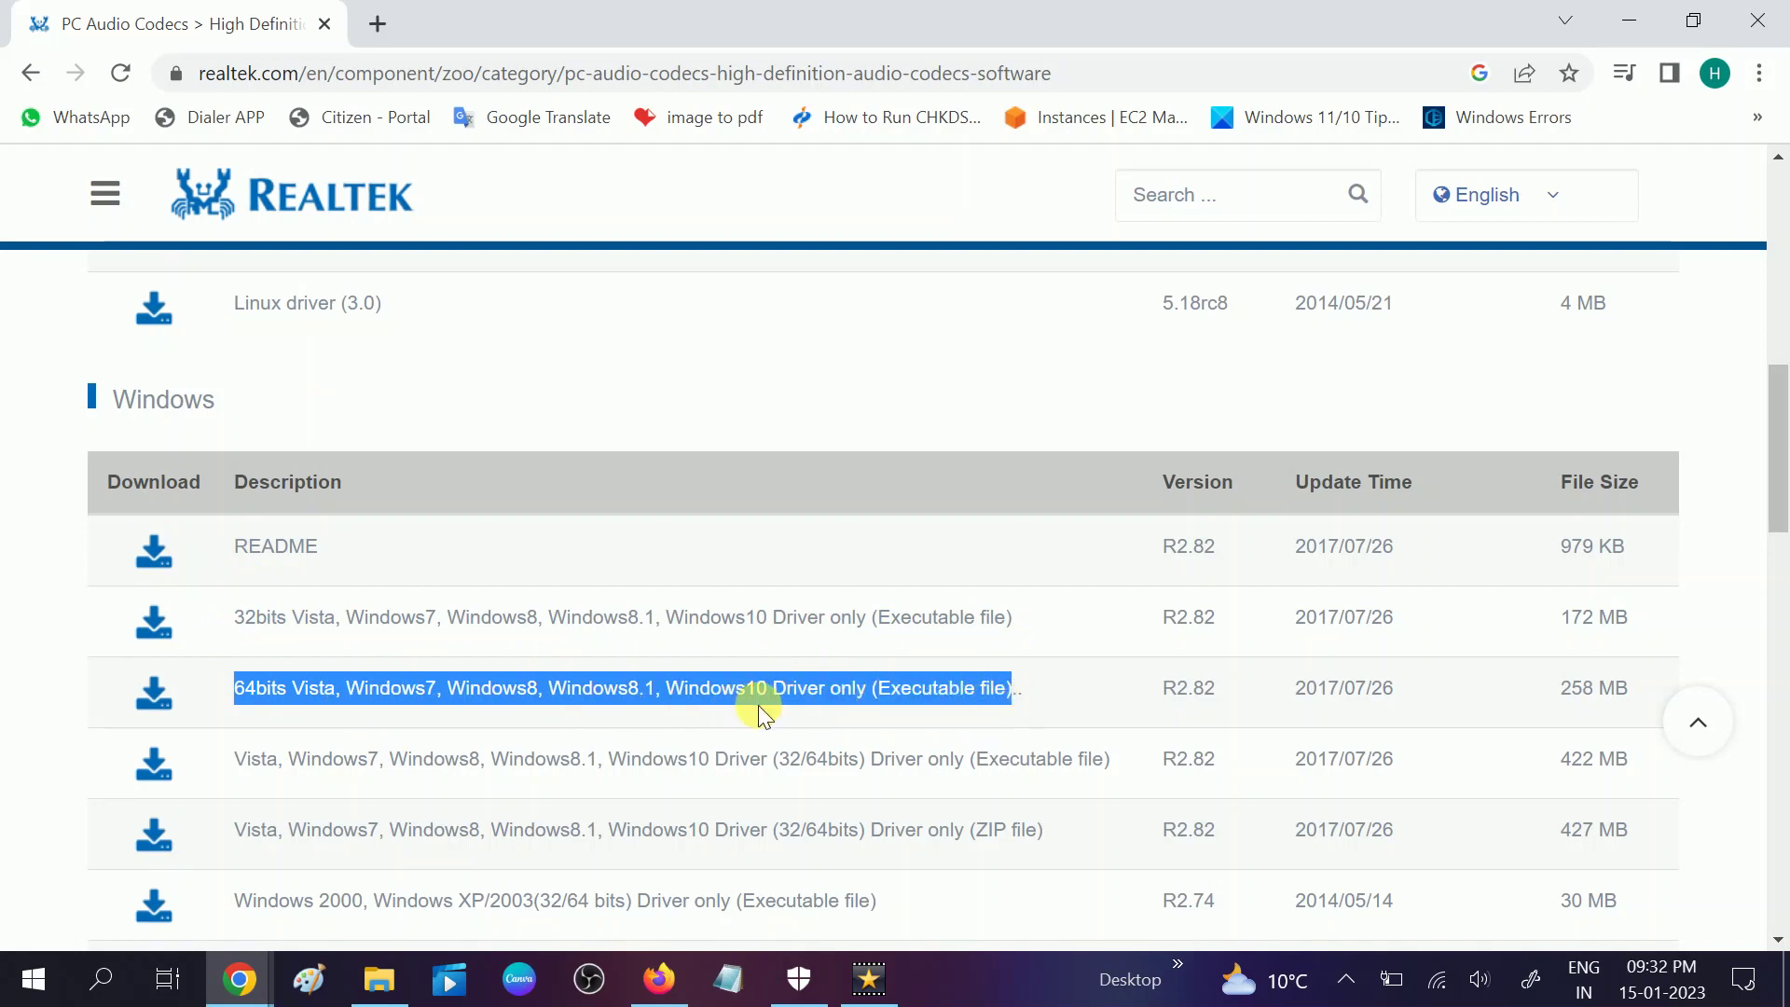
pyautogui.click(734, 706)
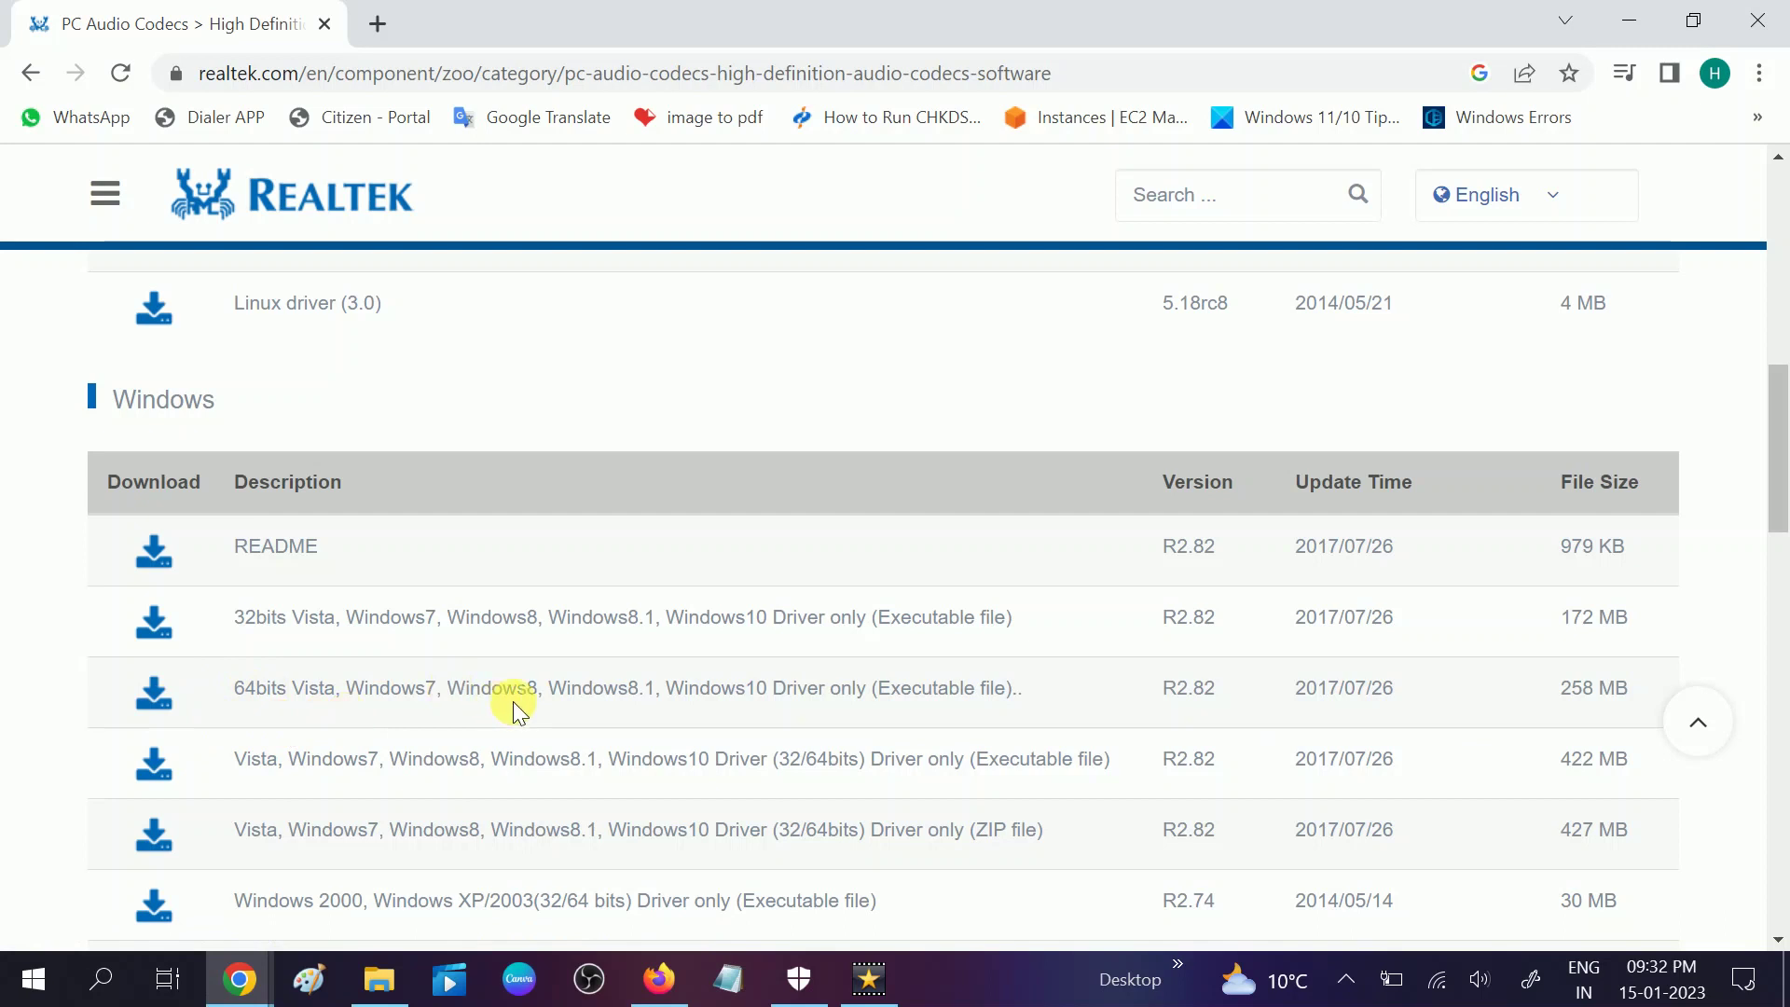
pyautogui.click(45, 979)
pyautogui.rightClick(45, 980)
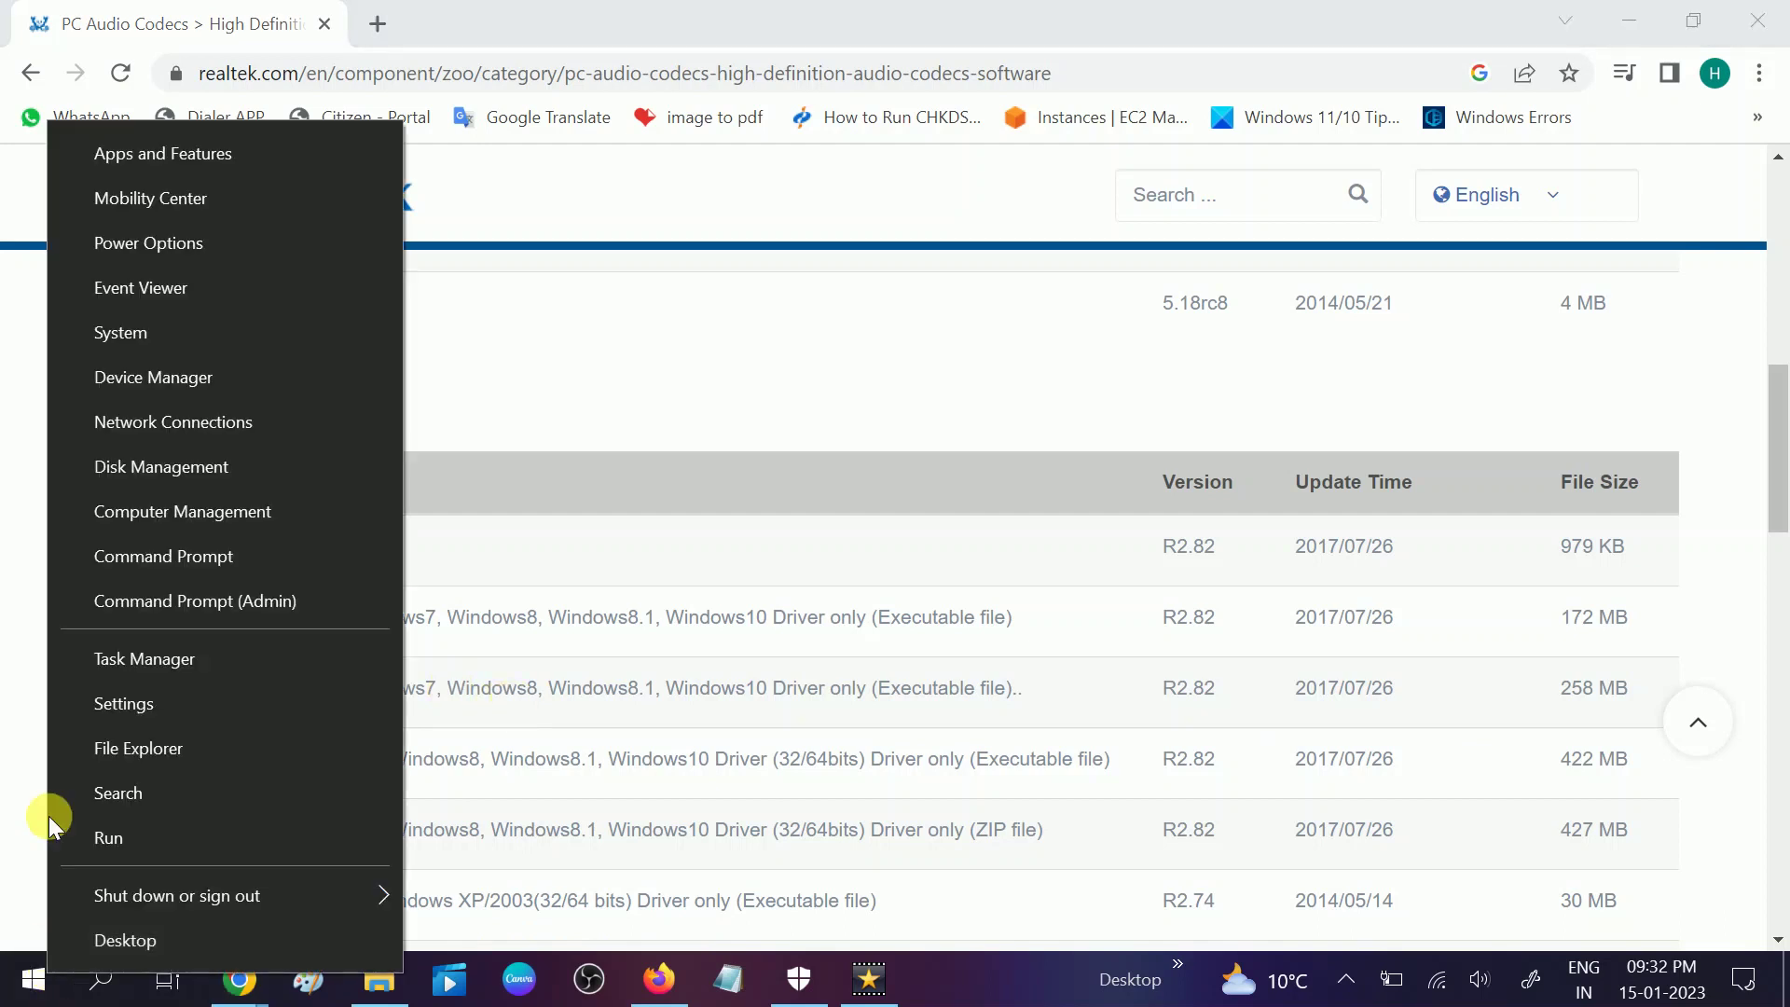
pyautogui.click(162, 331)
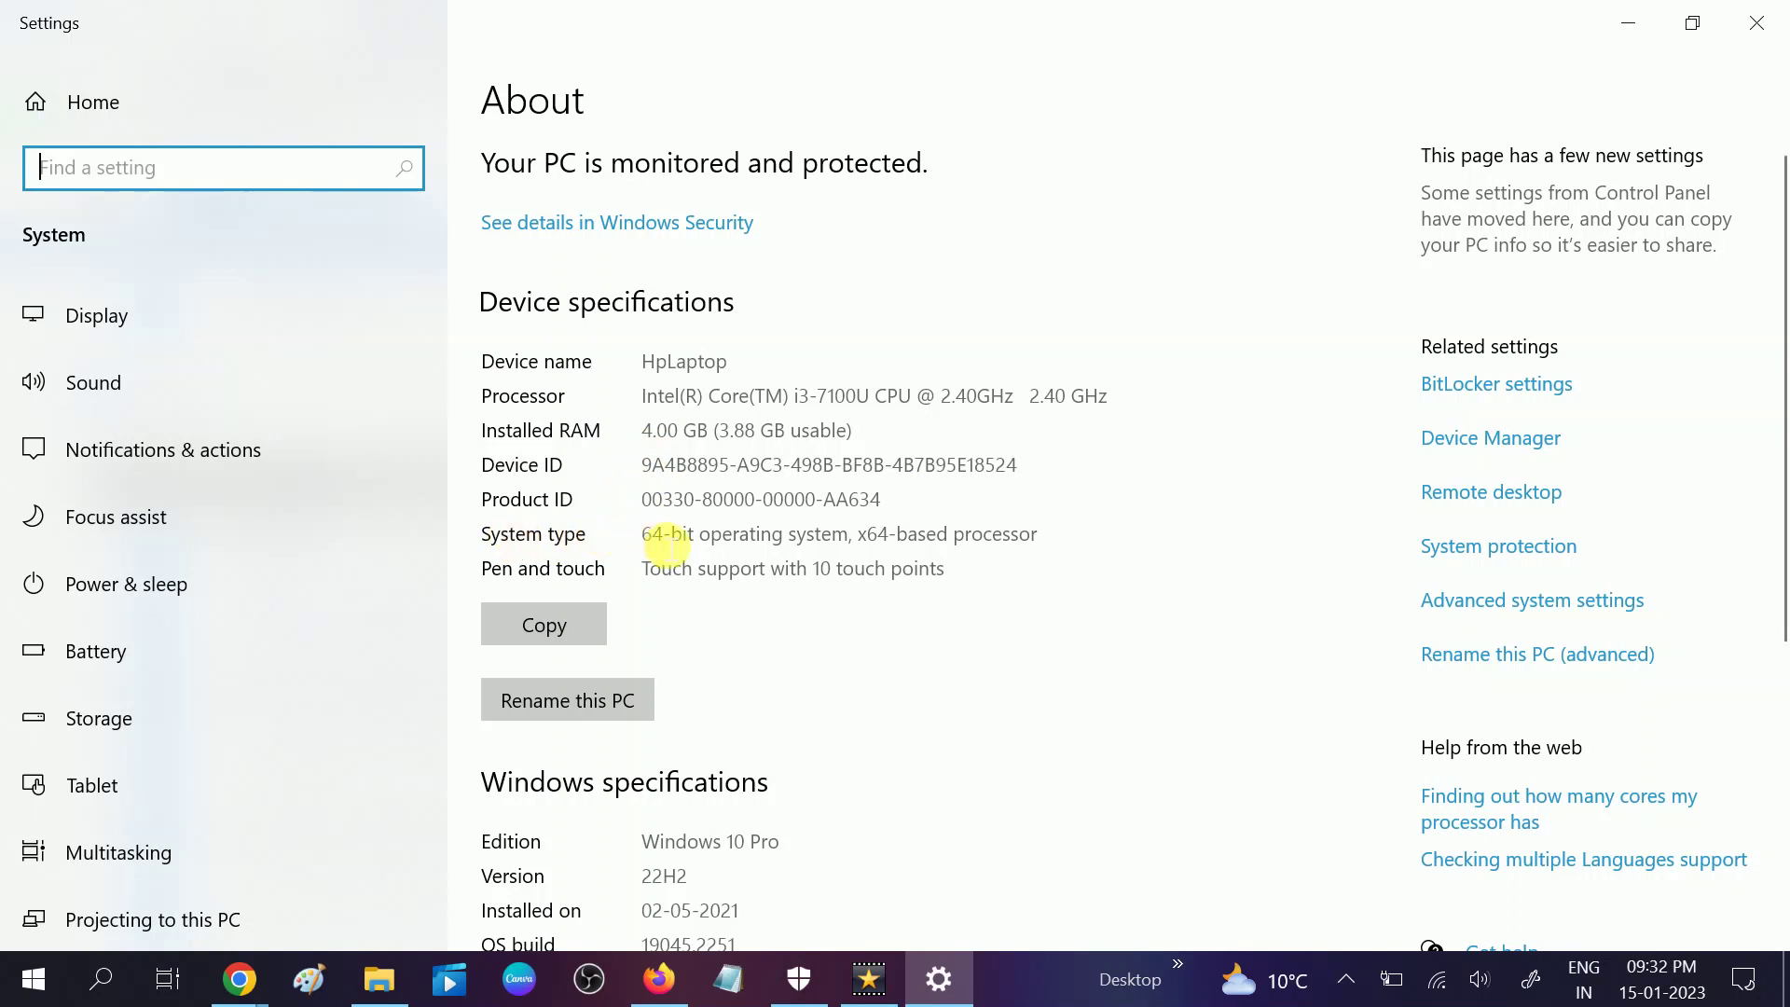
pyautogui.moveTo(644, 541); pyautogui.dragTo(1079, 555)
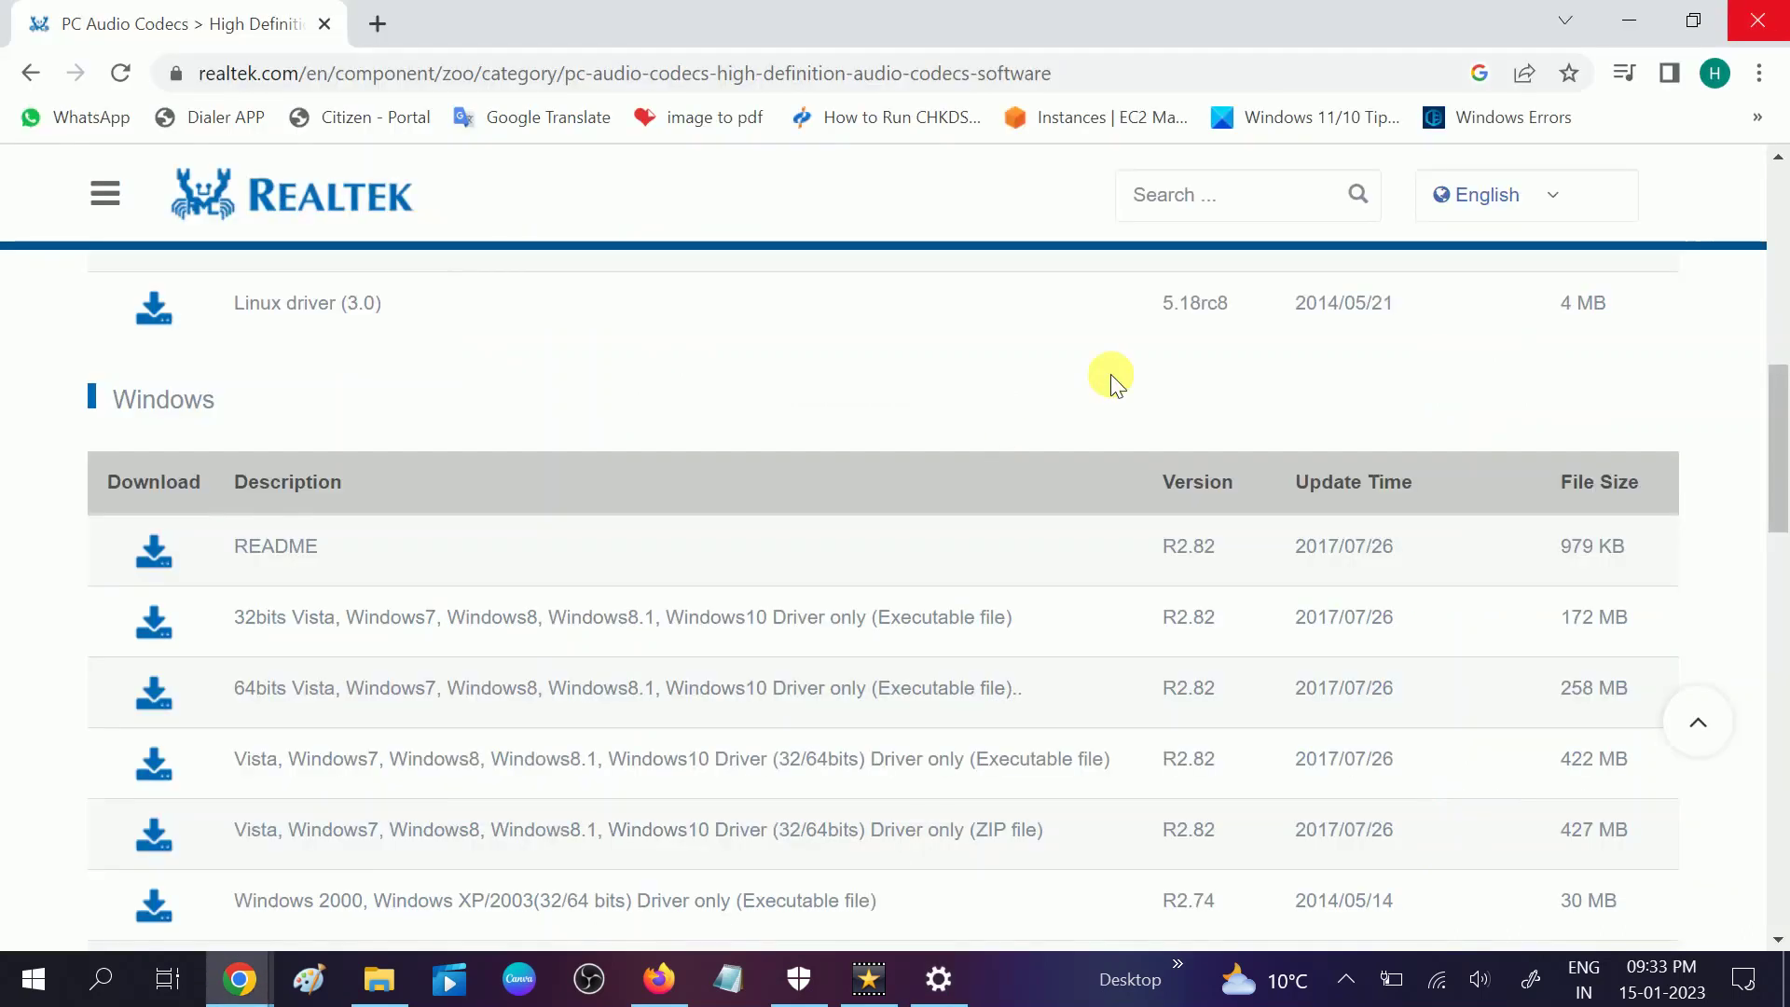
pyautogui.click(1779, 8)
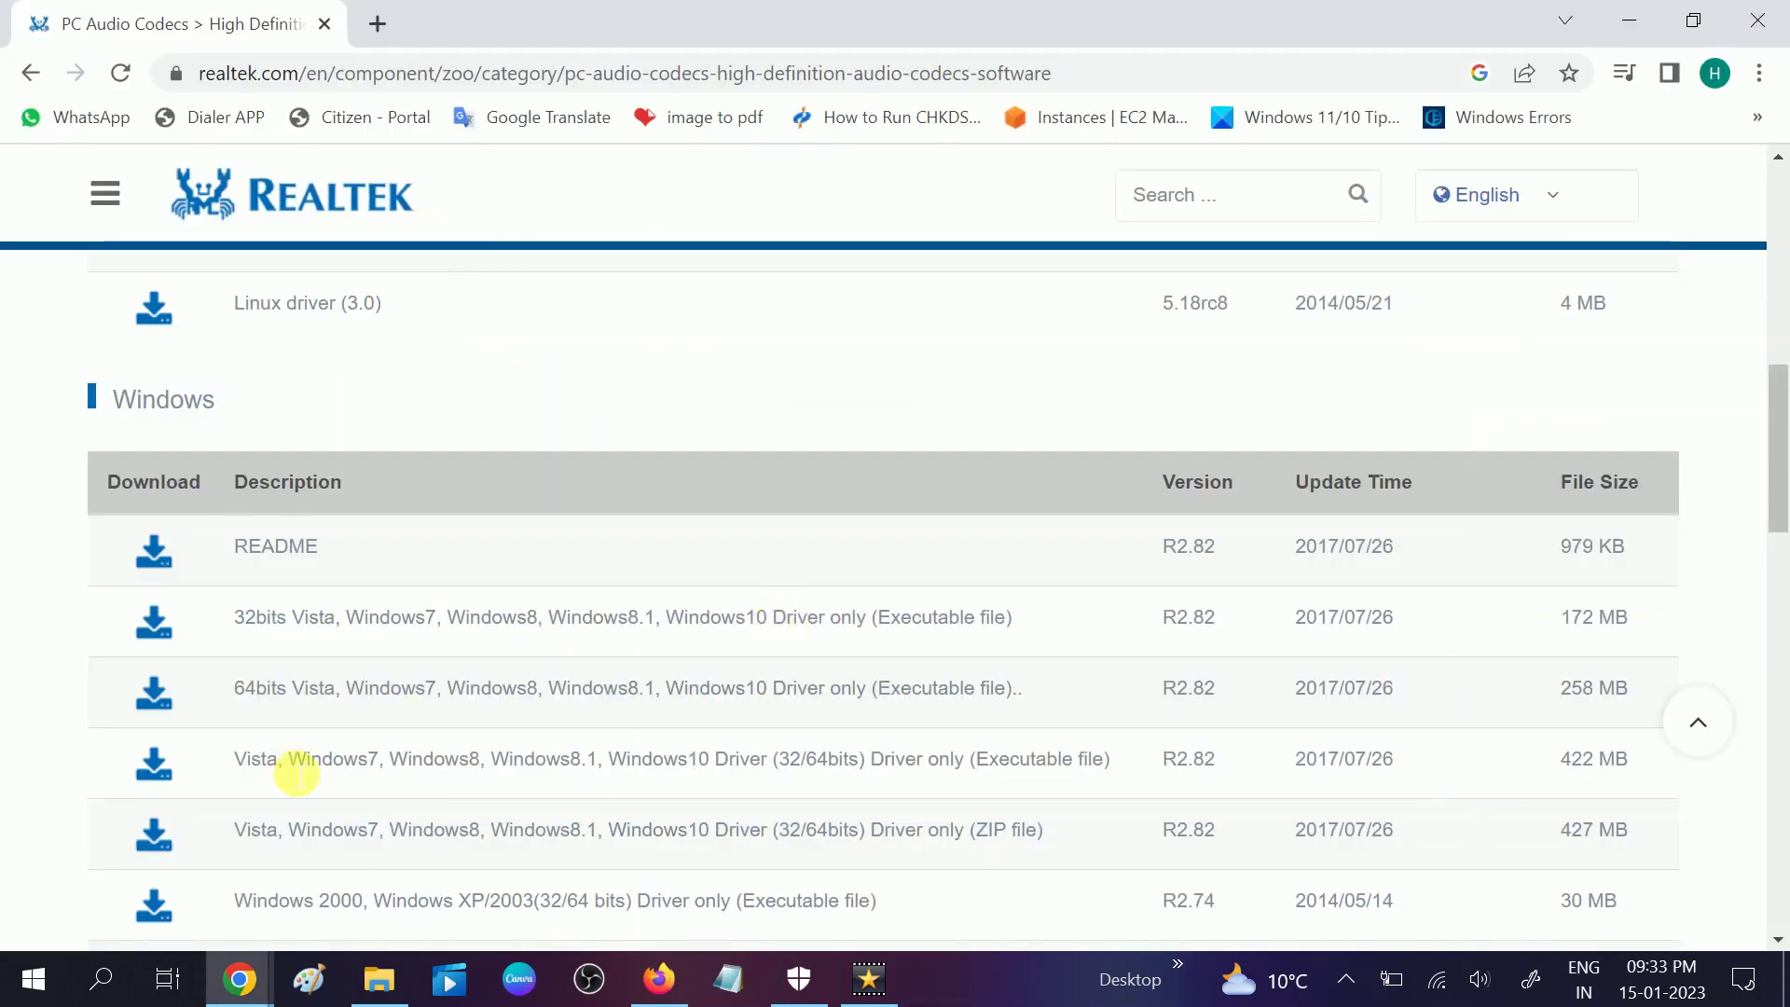
# Request the 64bits Windows driver download and accept the terms to reach the captcha page.
pyautogui.scroll(-1, 295, 772)
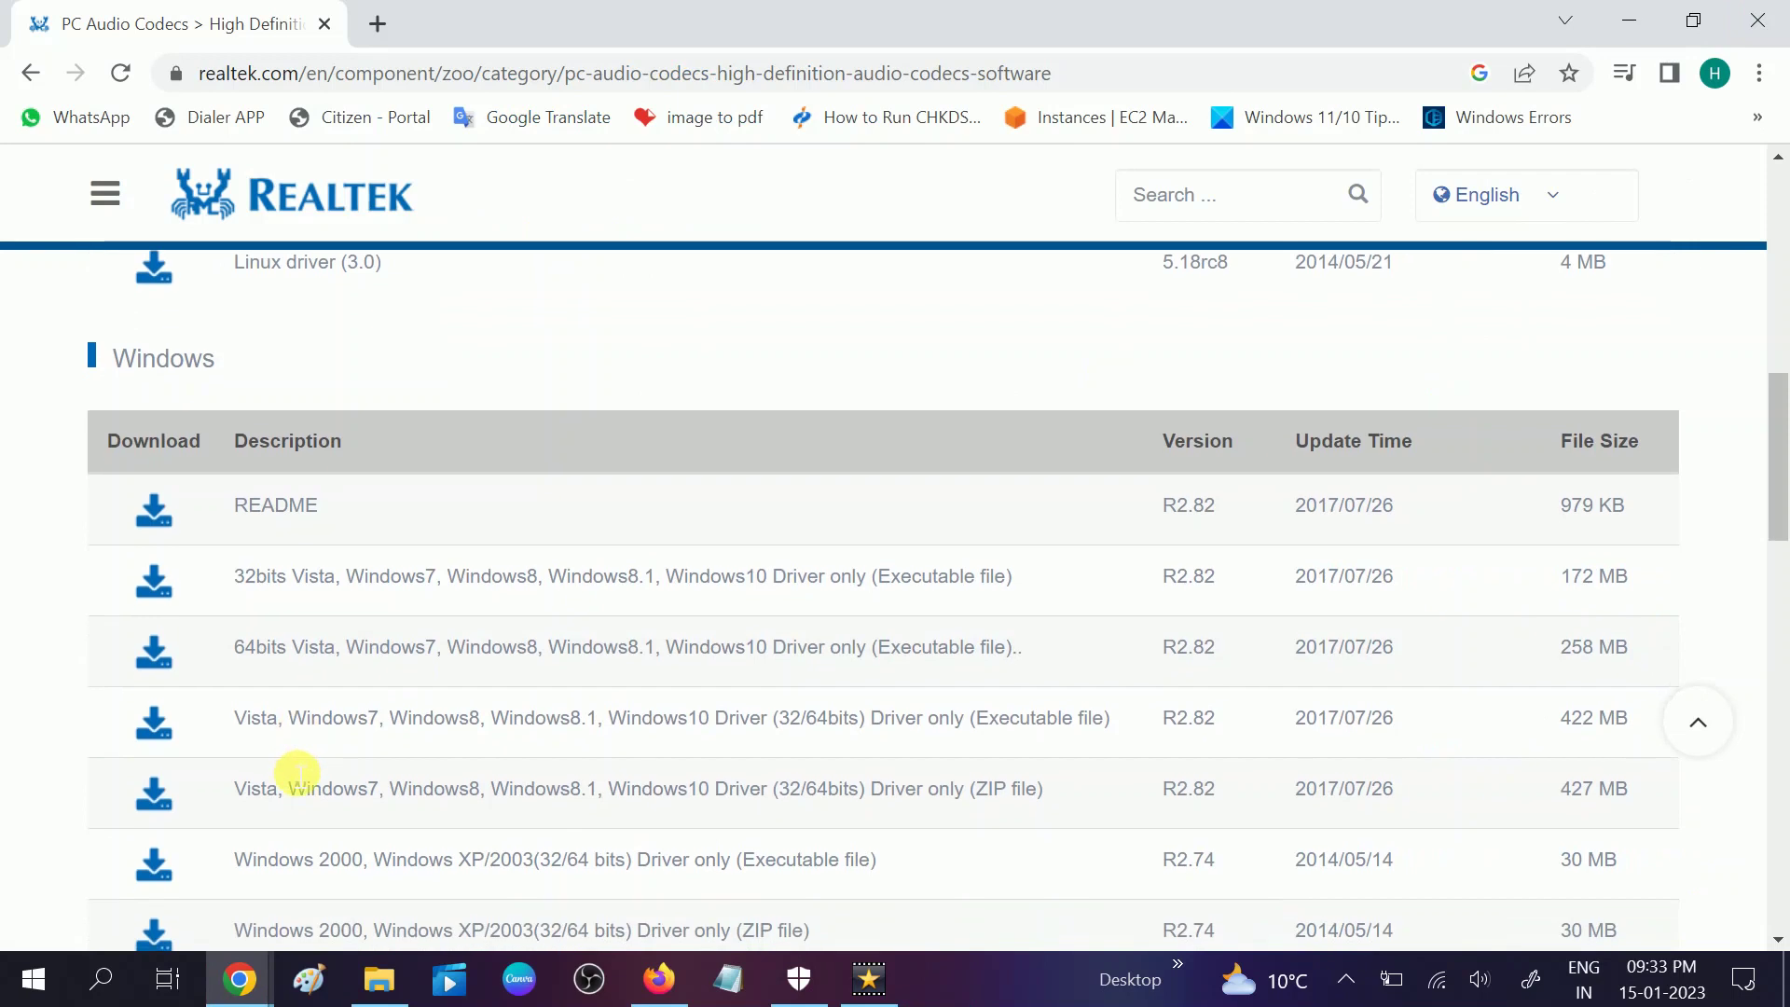
pyautogui.click(166, 664)
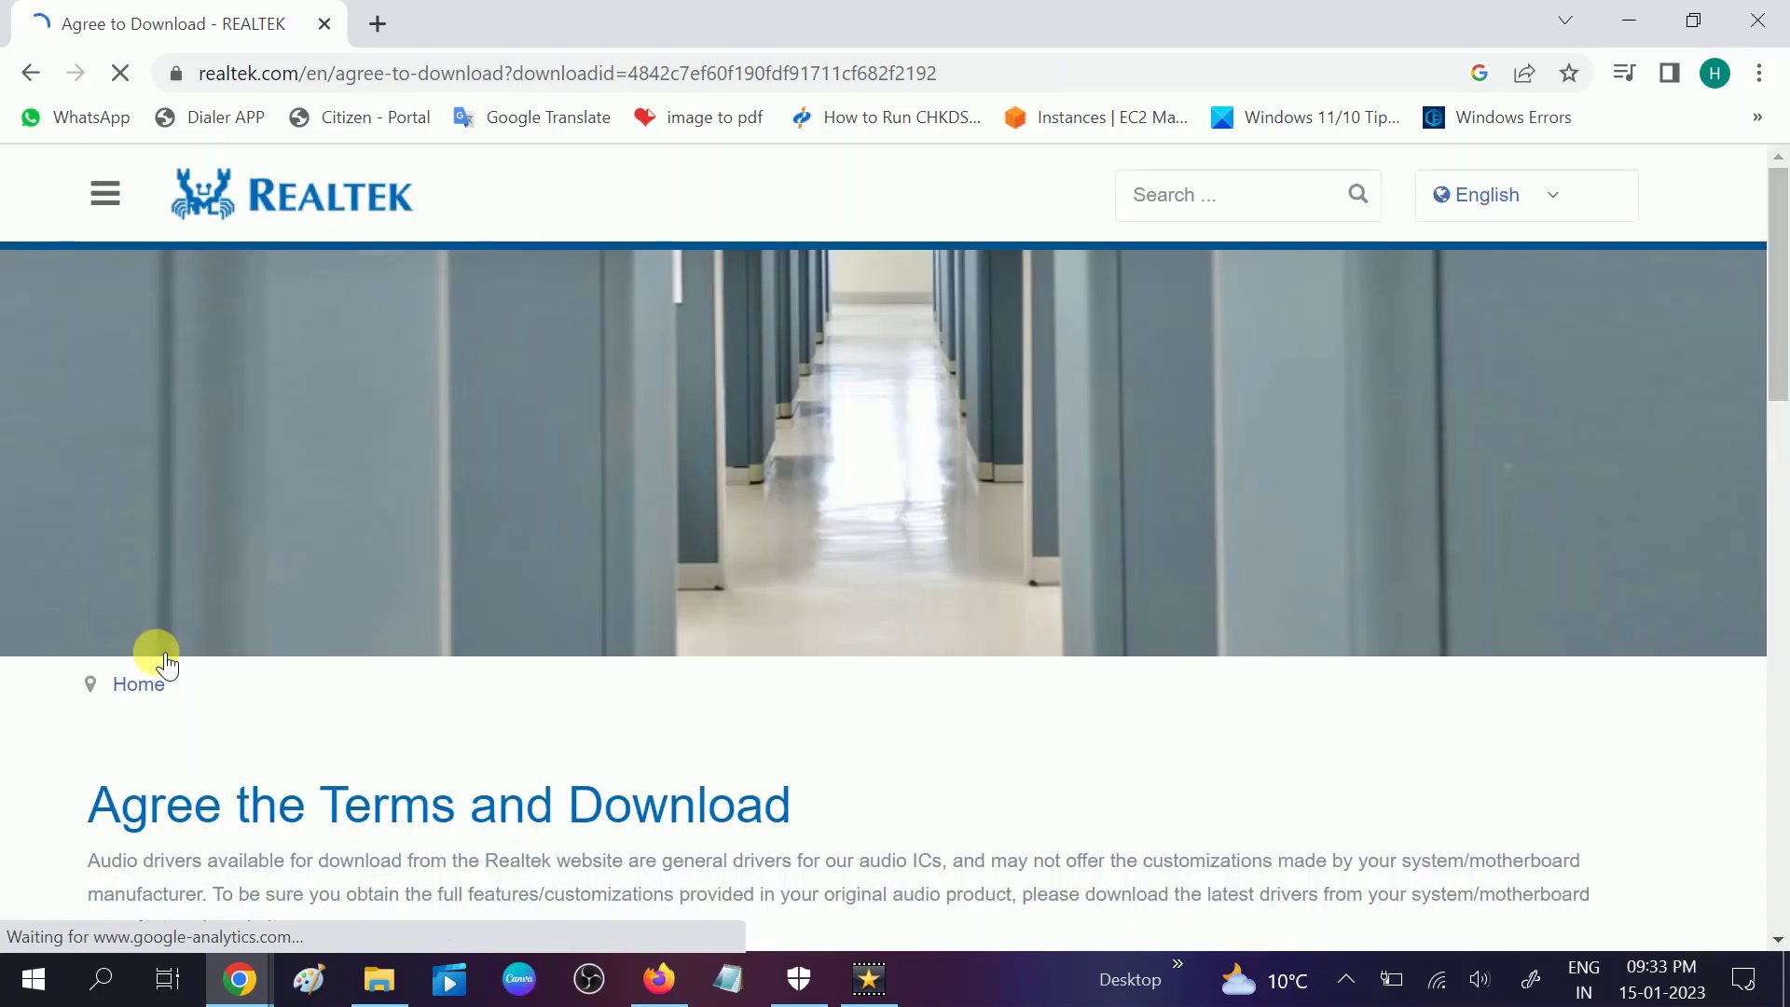
pyautogui.scroll(-5, 390, 757)
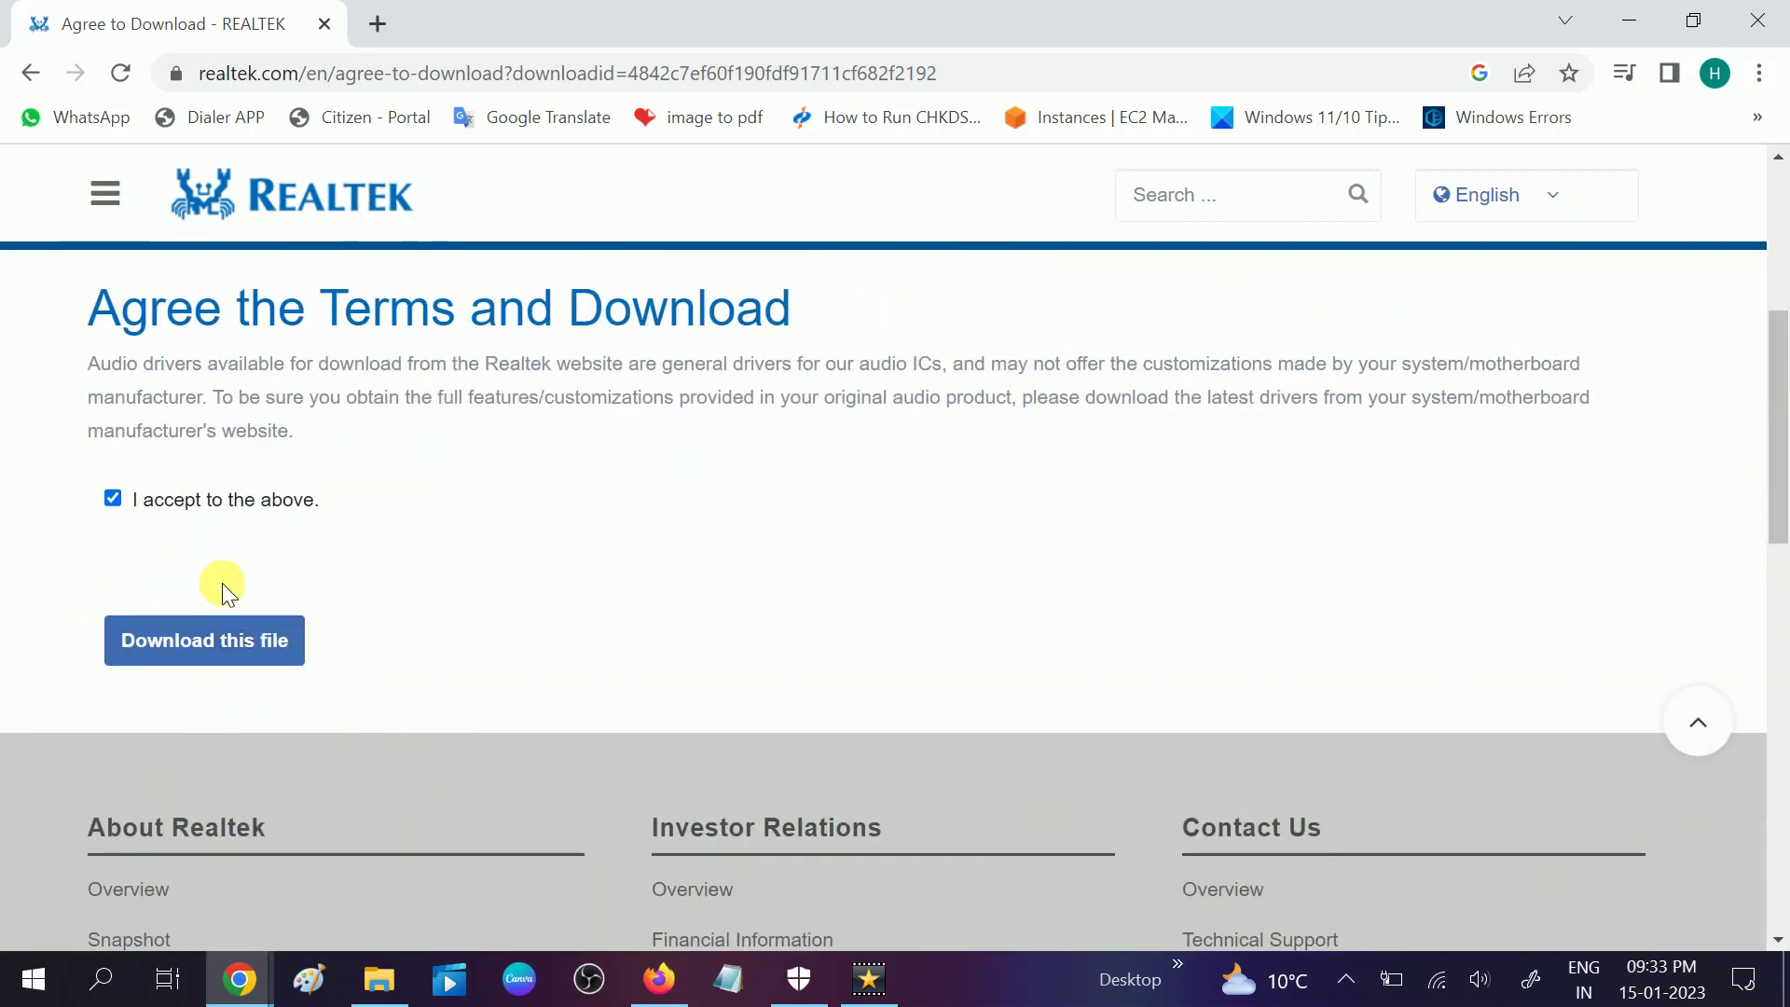
pyautogui.click(226, 640)
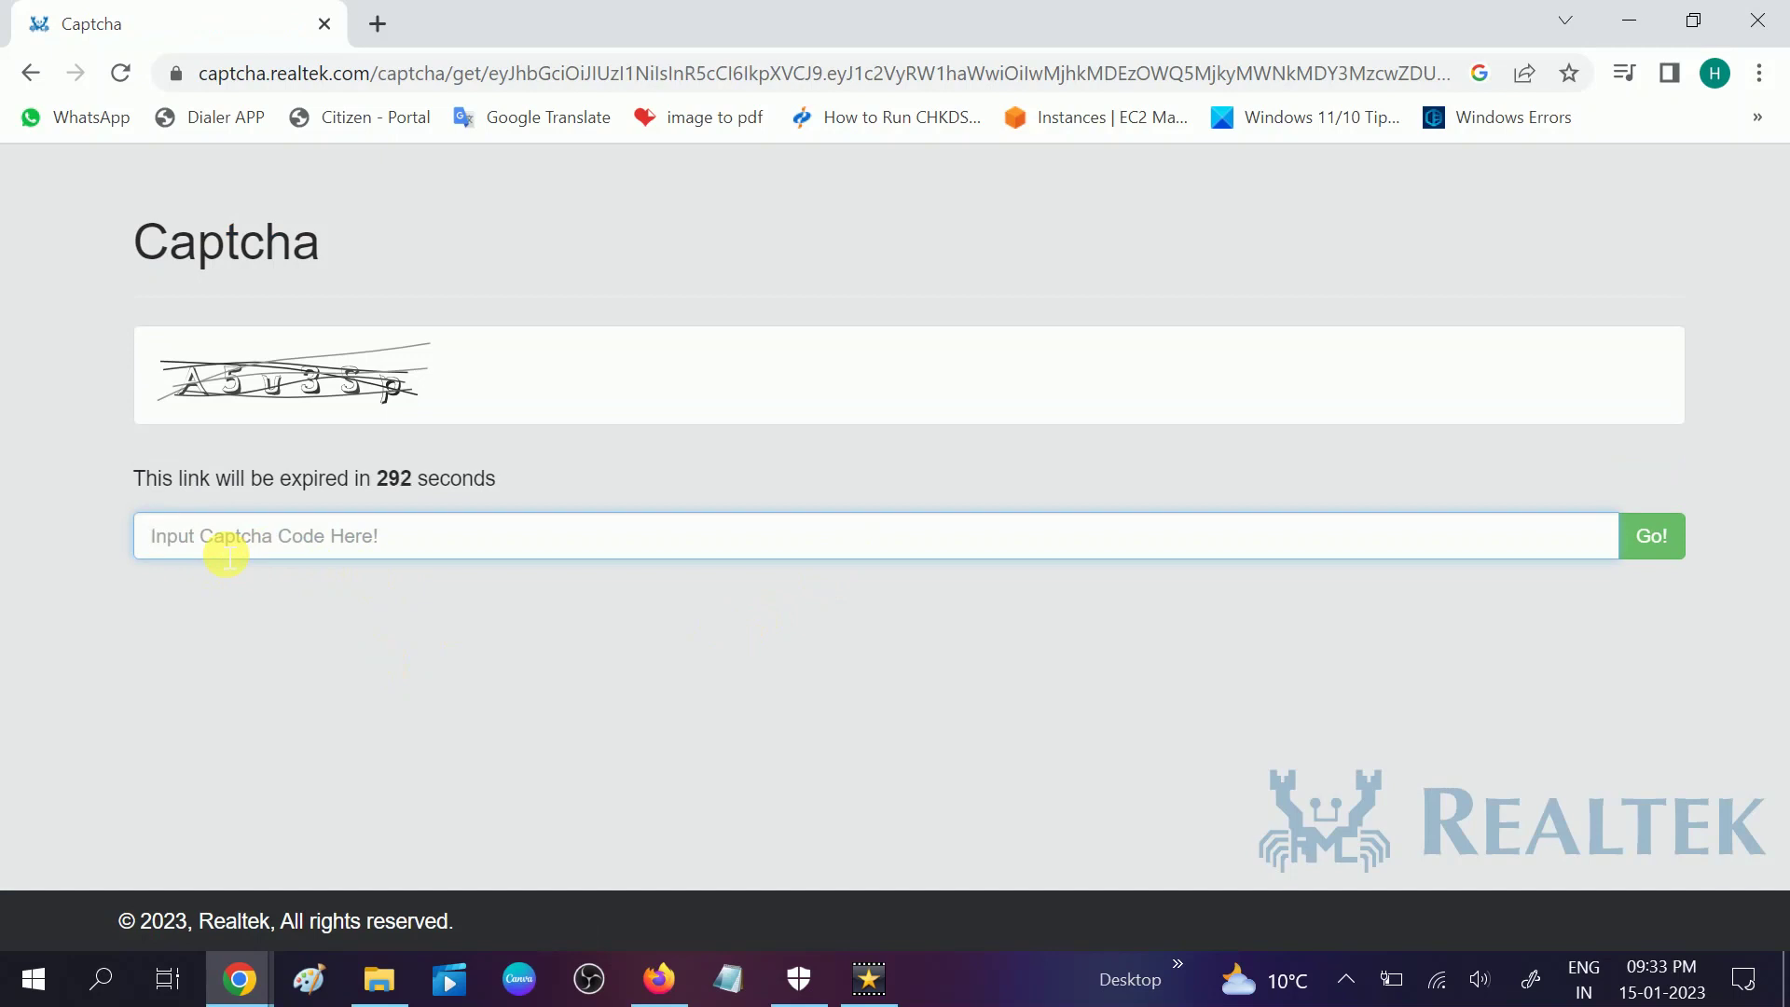
# Submit the captcha code, cancel the started R282 driver download, and minimize Chrome.
pyautogui.write('A')
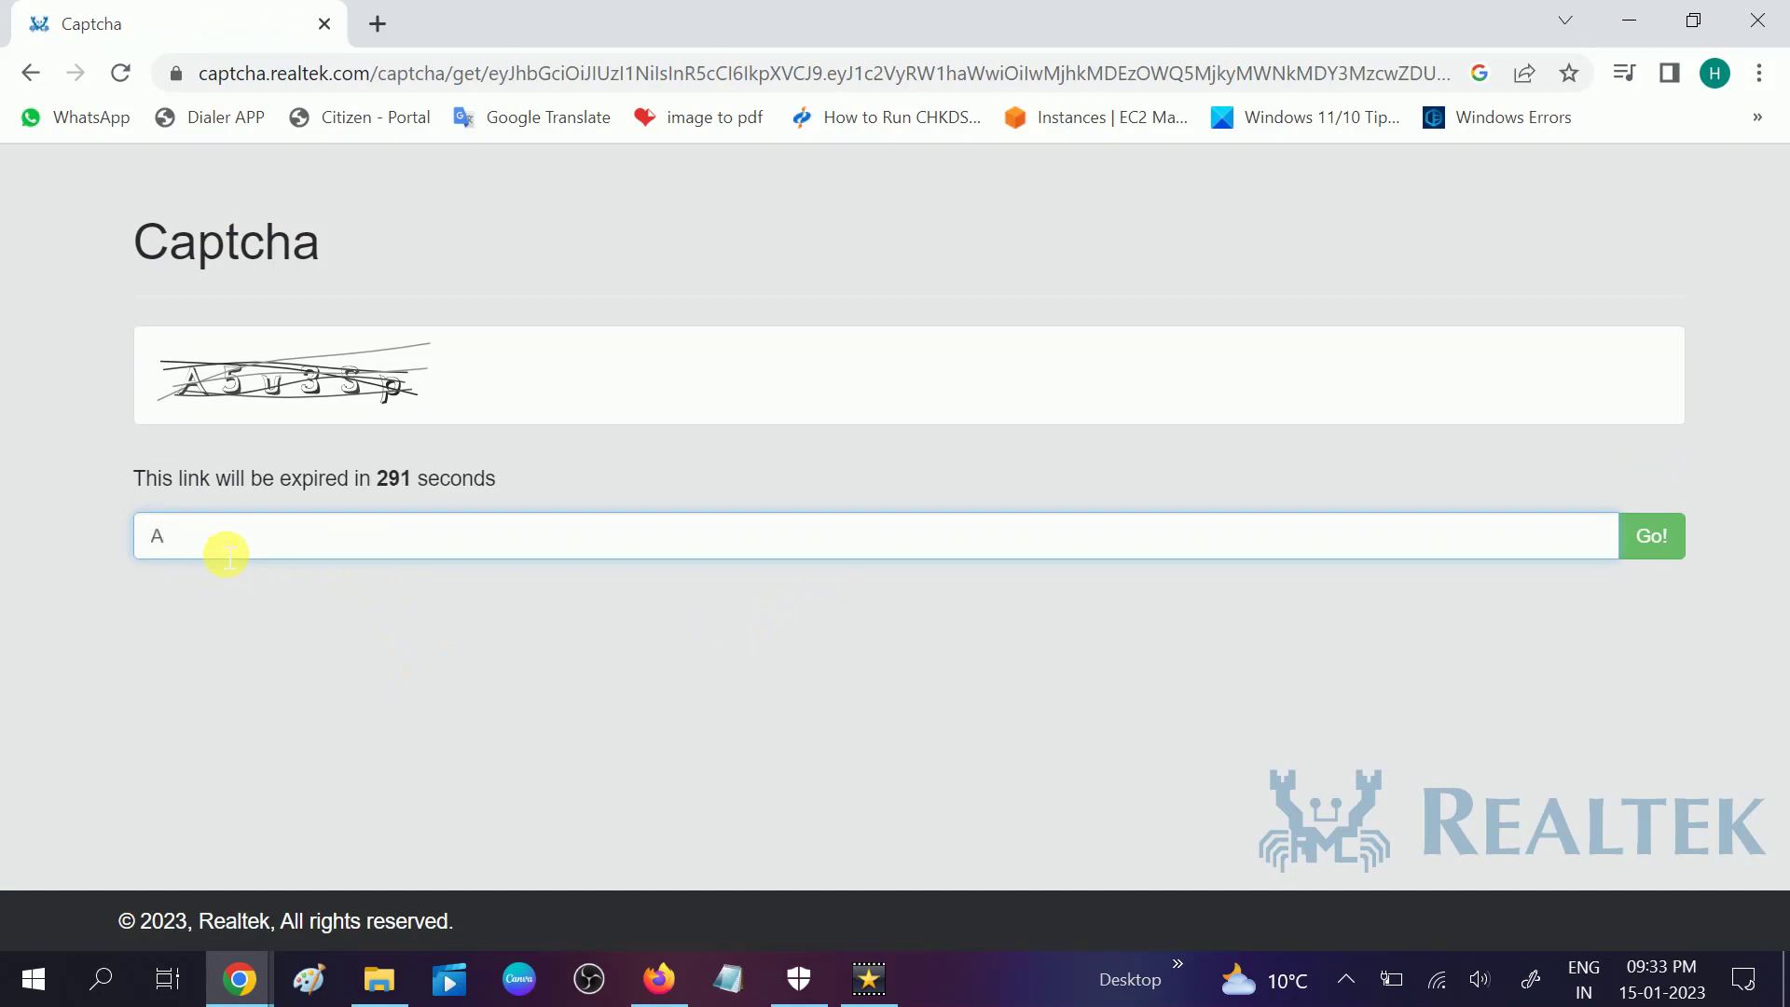
pyautogui.write('5u3Sp')
pyautogui.click(1673, 550)
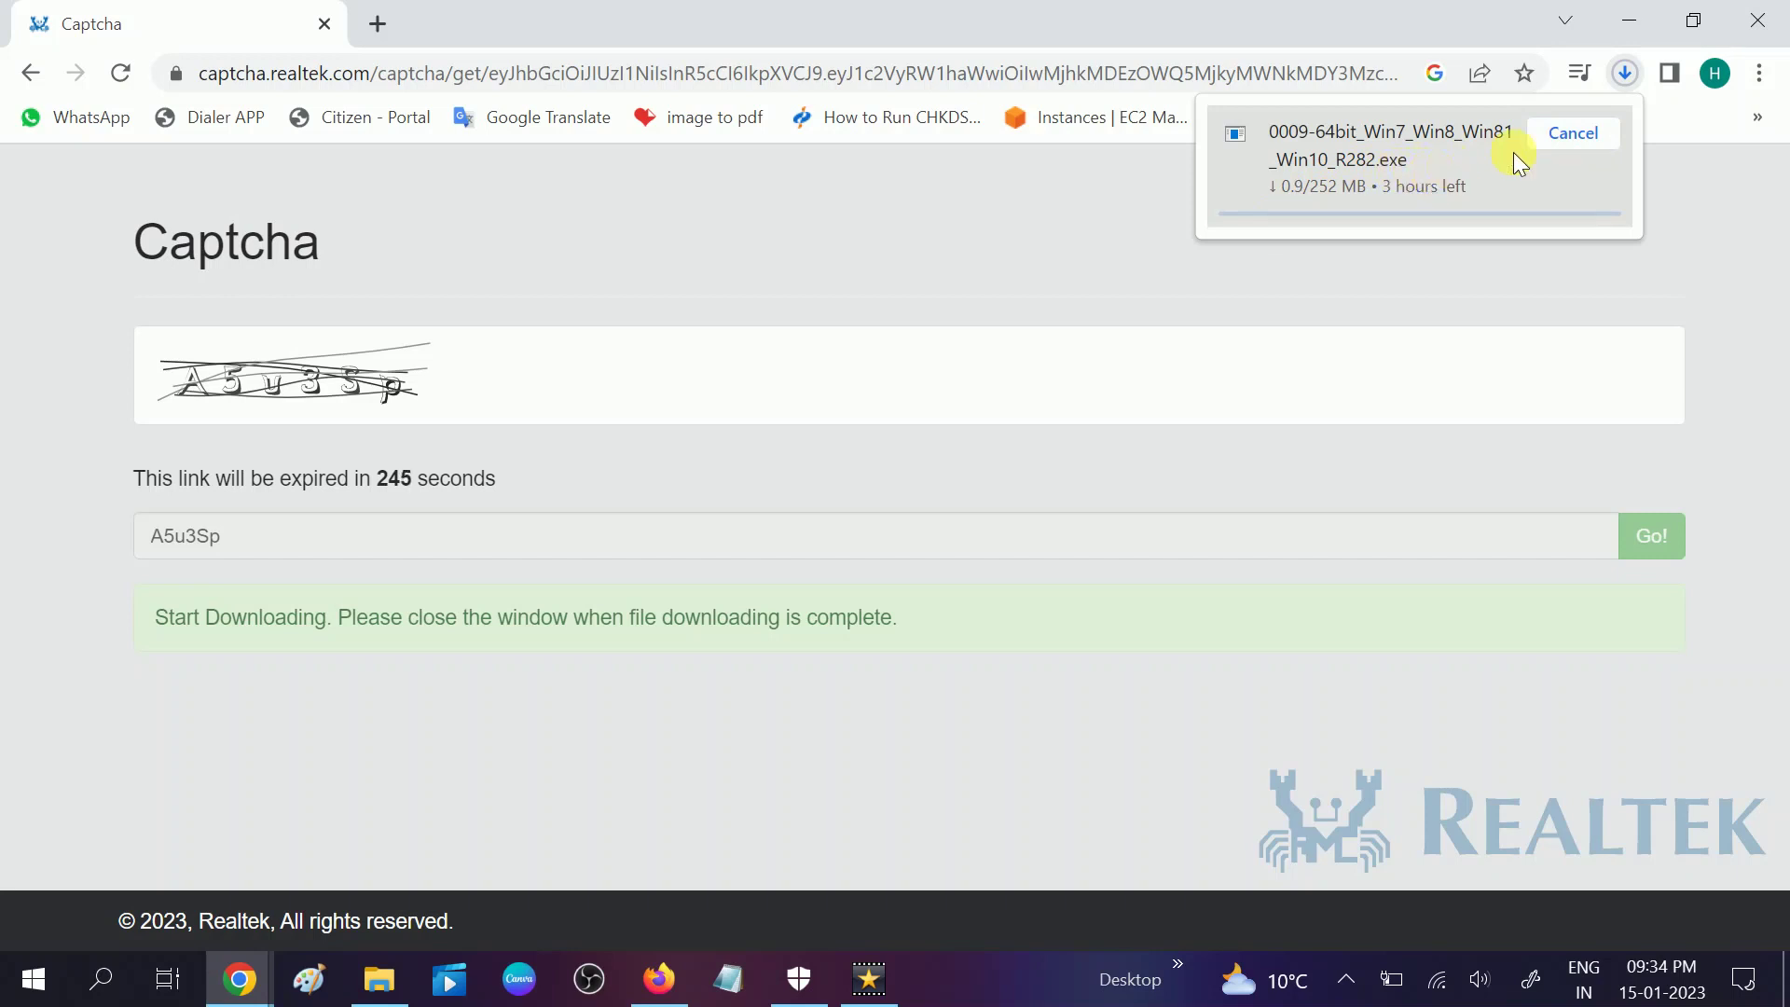
pyautogui.click(1559, 138)
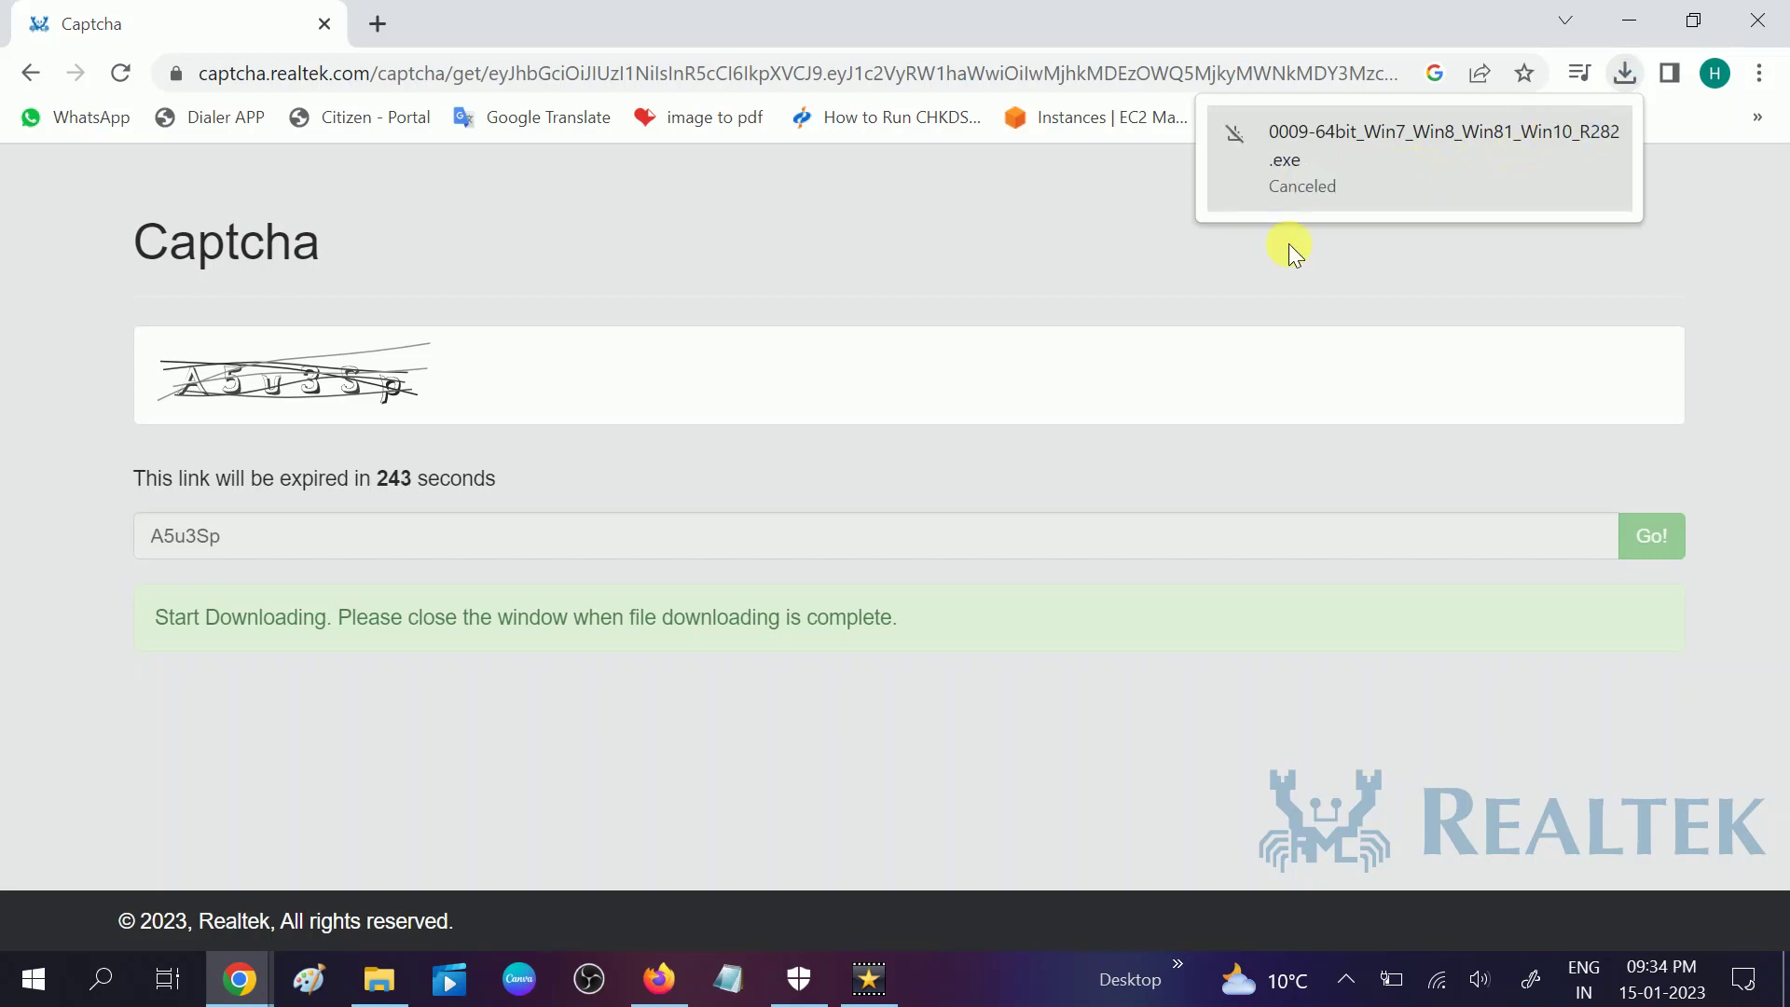
pyautogui.click(1629, 19)
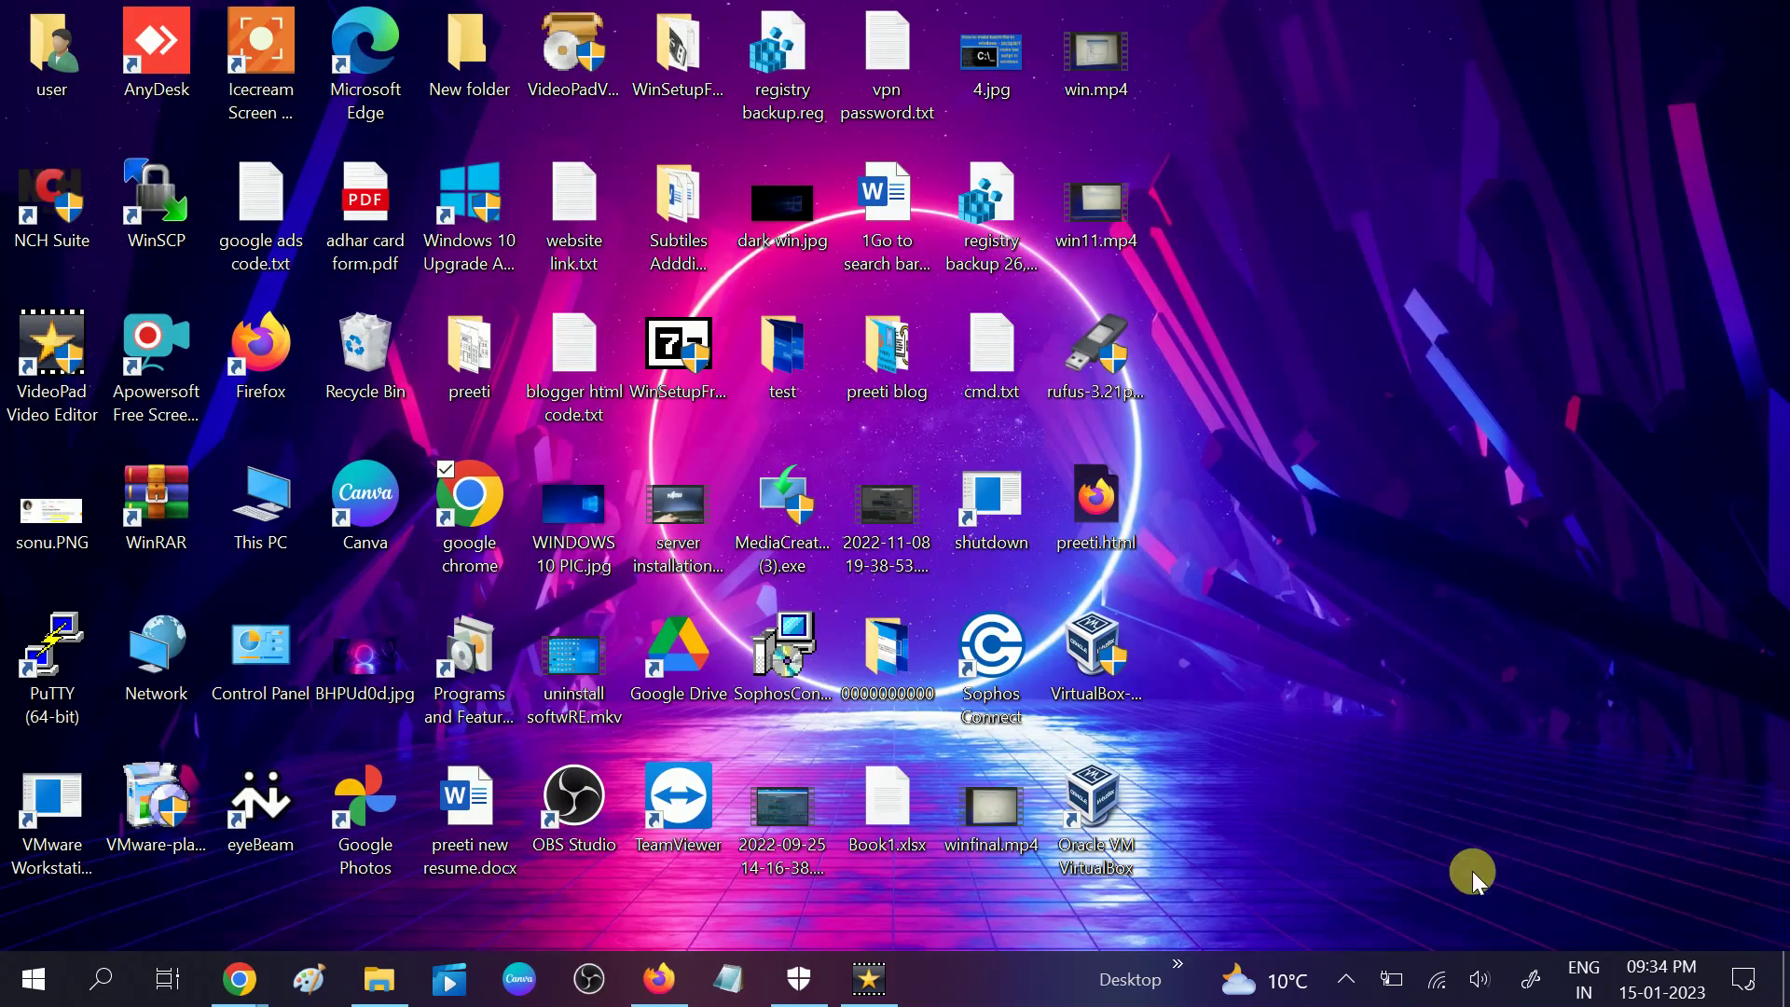
# Reopen the Sound dialog's Recording tab to confirm Stereo Mix is Ready.
pyautogui.rightClick(1482, 977)
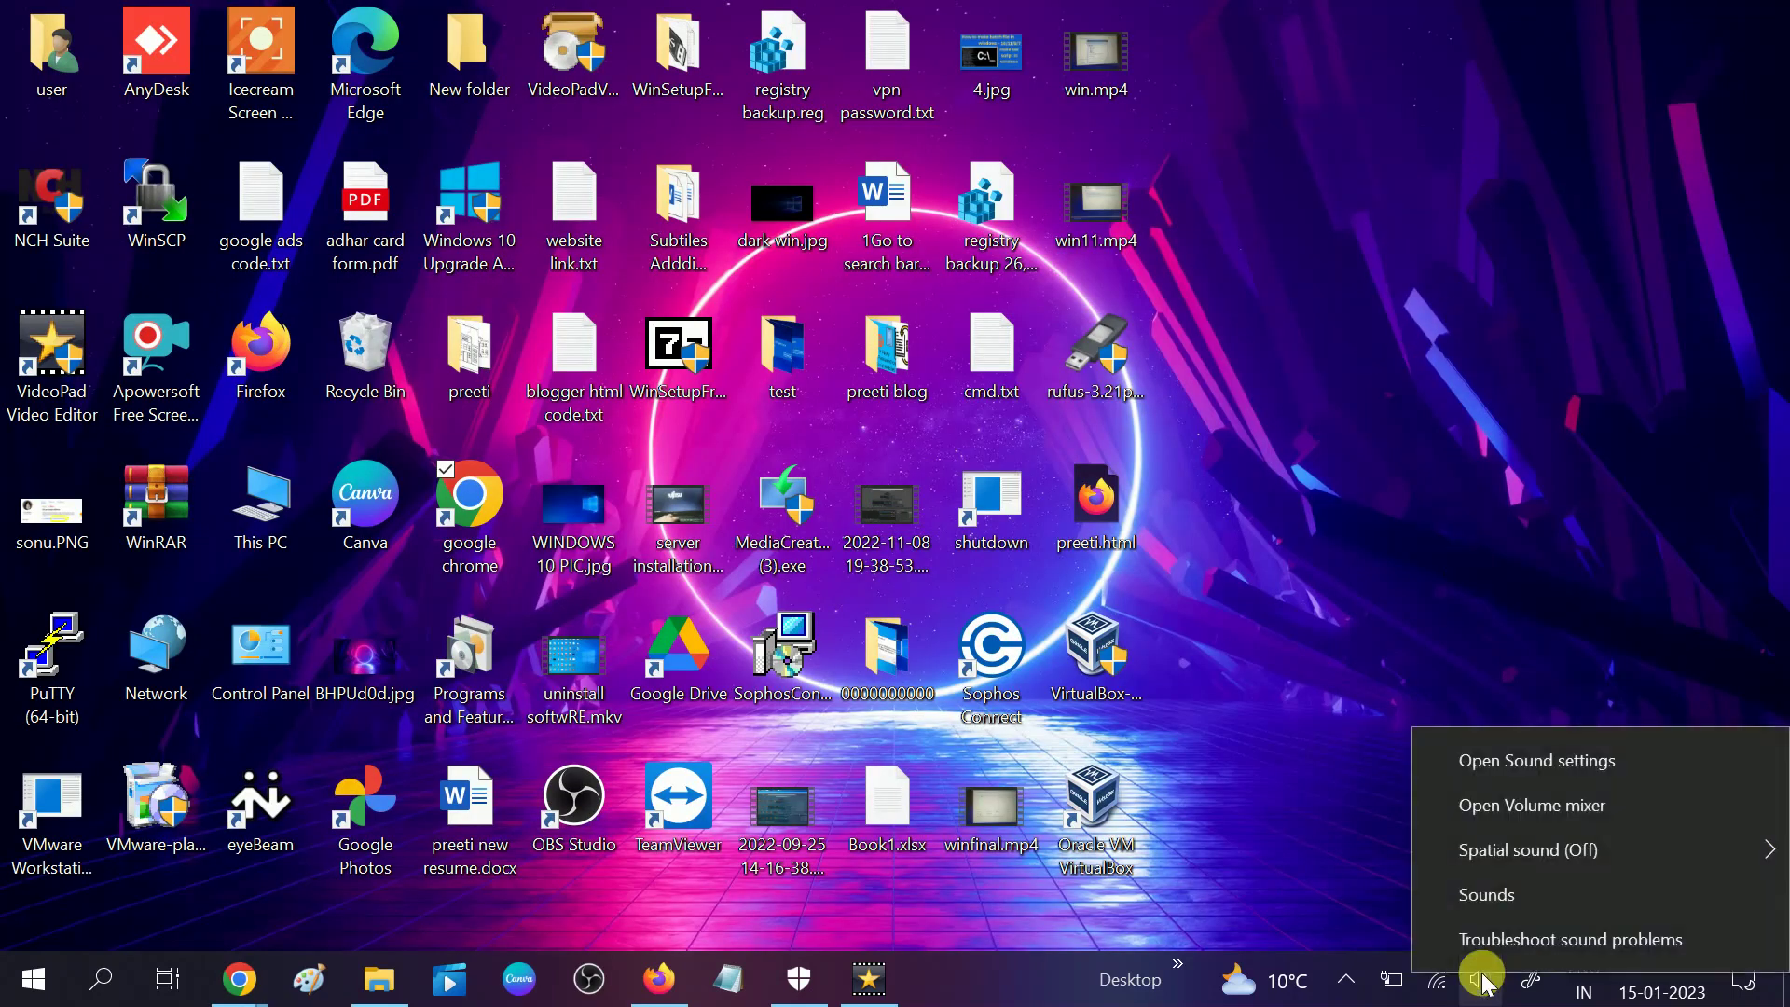
pyautogui.click(1471, 923)
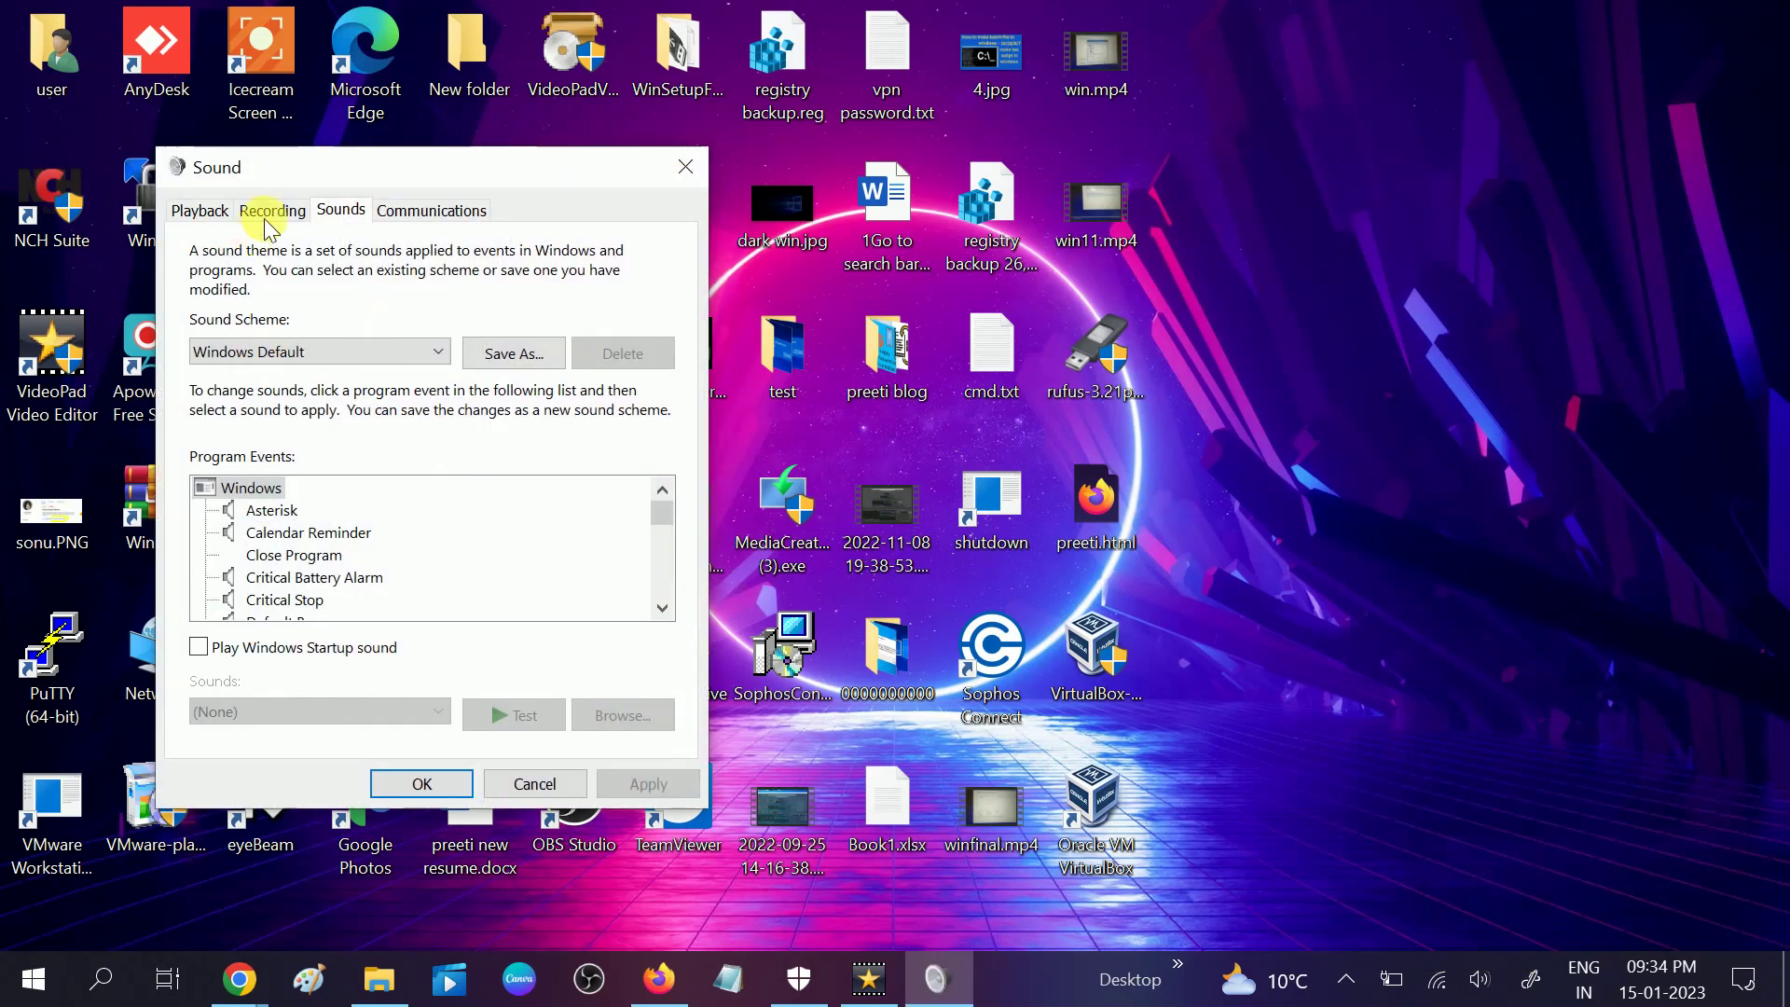
pyautogui.click(270, 211)
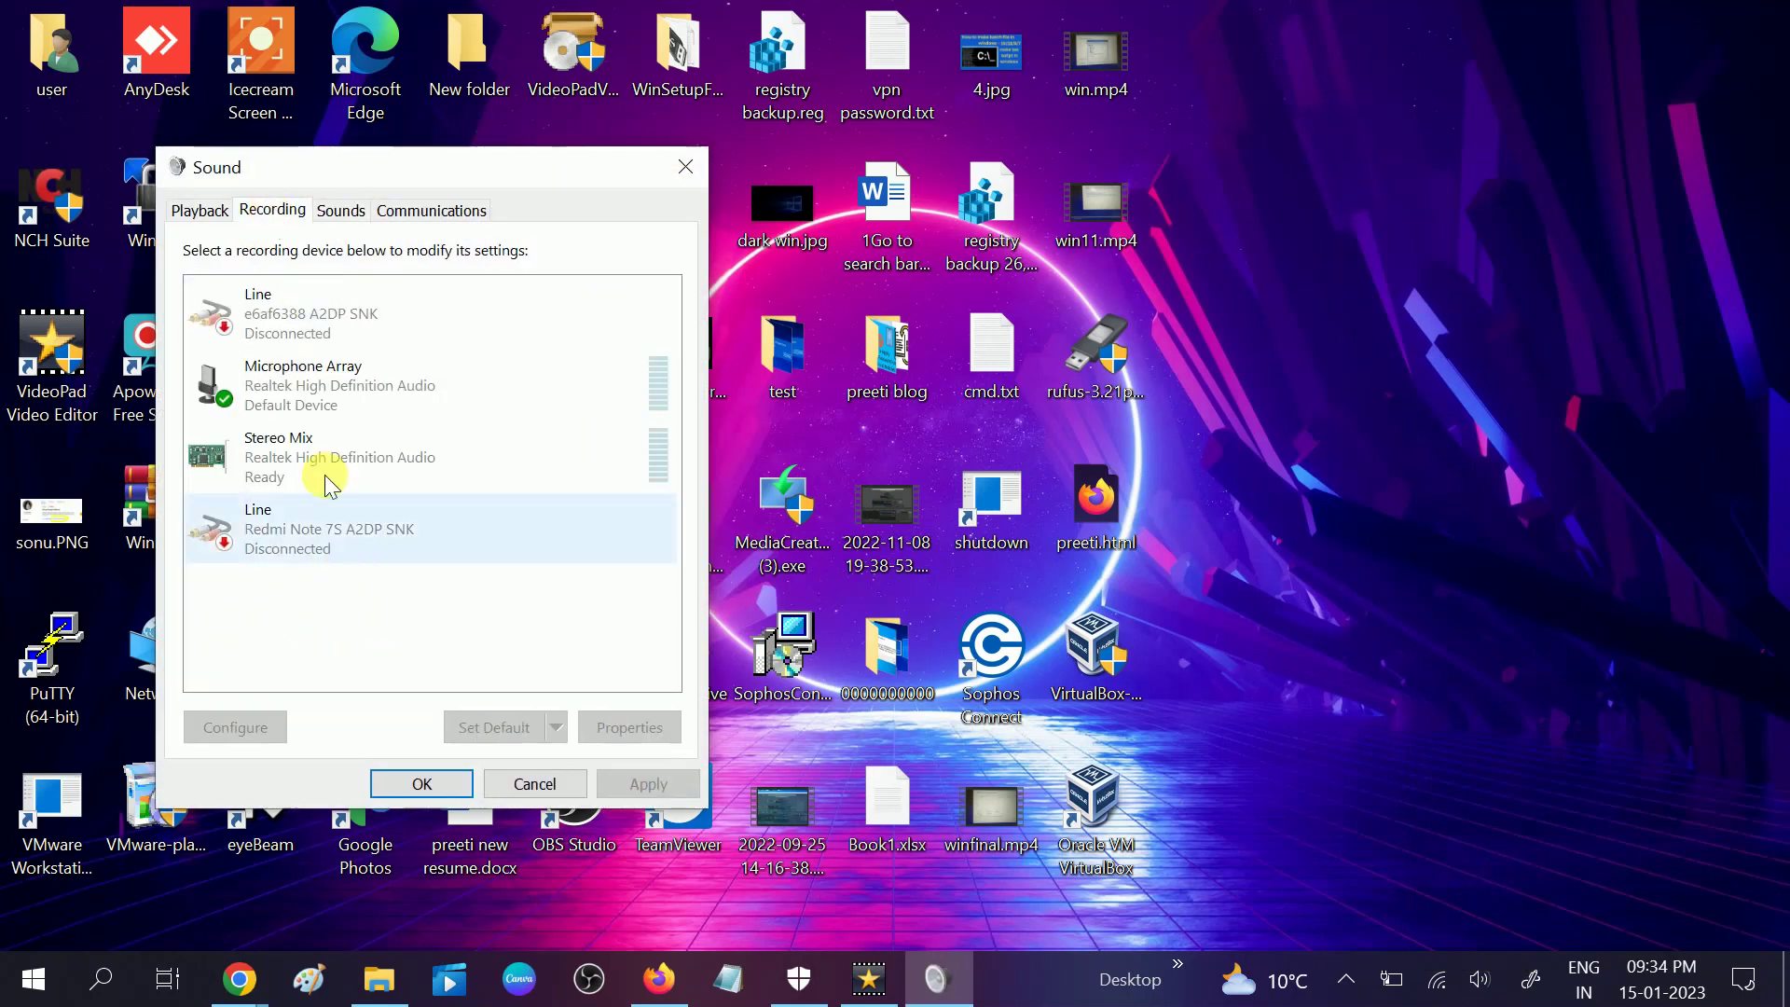